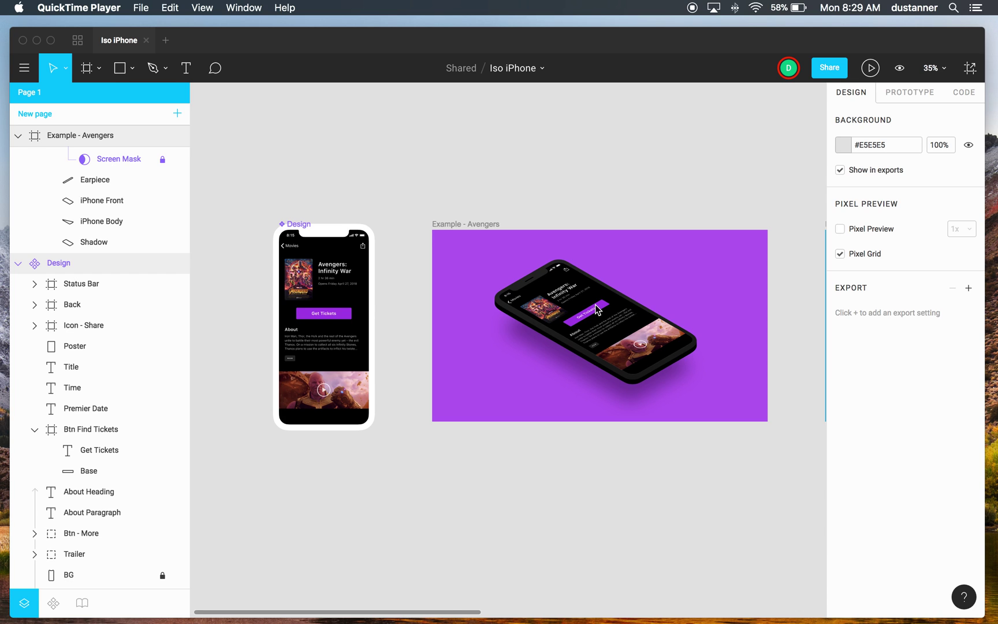
# Show all open windows, revealing the isometric-resizing tweet in Safari beside the Iso iPhone file
pyautogui.hotkey('ctrl', 'Up')
# Move from the isometric tweet to the auto-updating device comps tweet, then return to the Figma Iso iPhone file
pyautogui.click(289, 210)
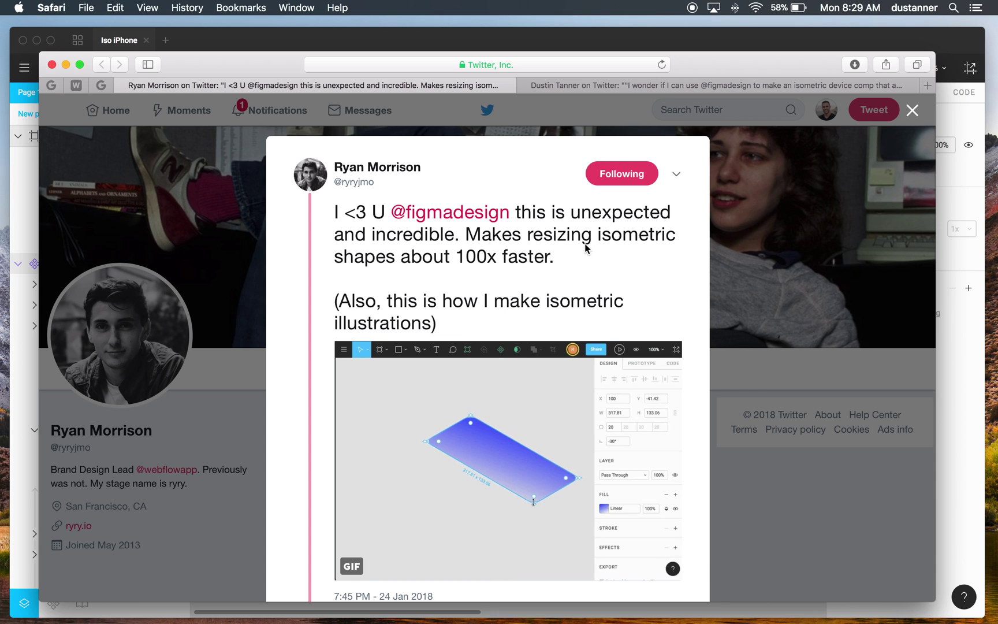
pyautogui.scroll(-1, 585, 244)
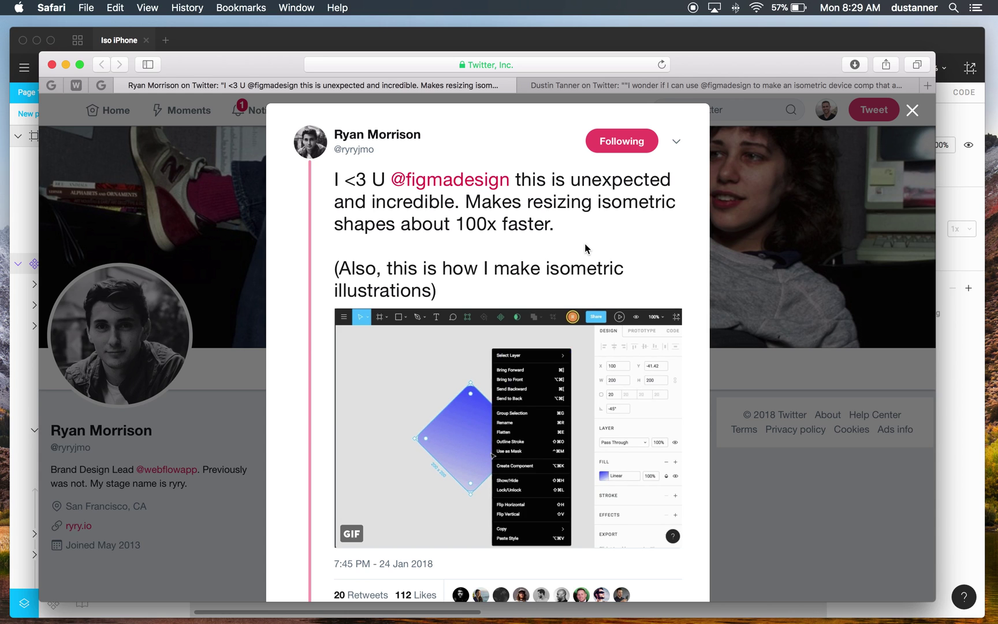
pyautogui.hotkey('ctrl', 'Tab')
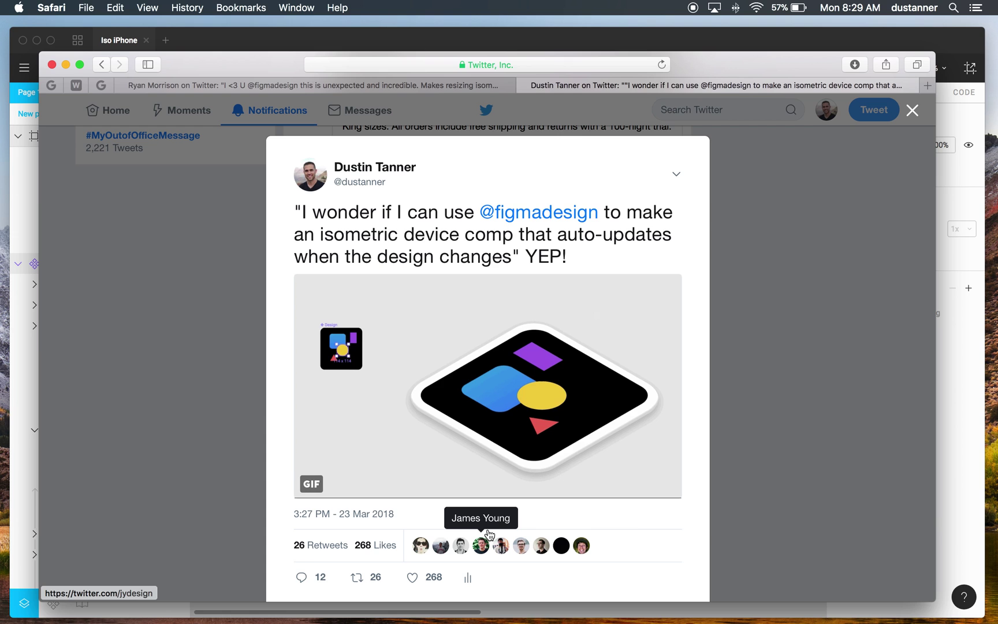
pyautogui.hotkey('ctrl', 'Up')
pyautogui.click(569, 504)
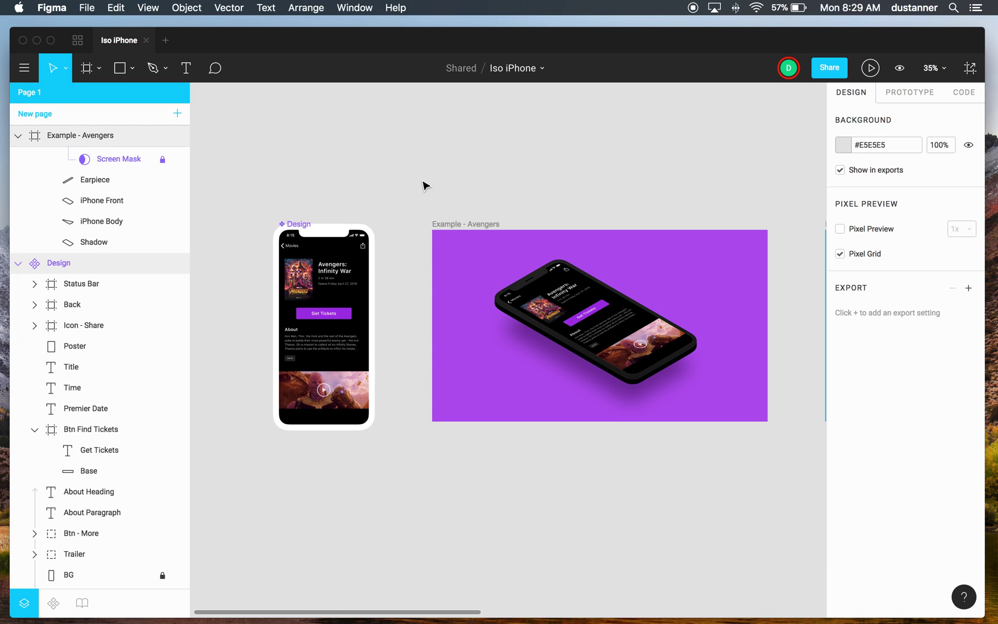
# Alt-drag a linked instance of the Design component above the original screen, then reselect the original
pyautogui.click(347, 280)
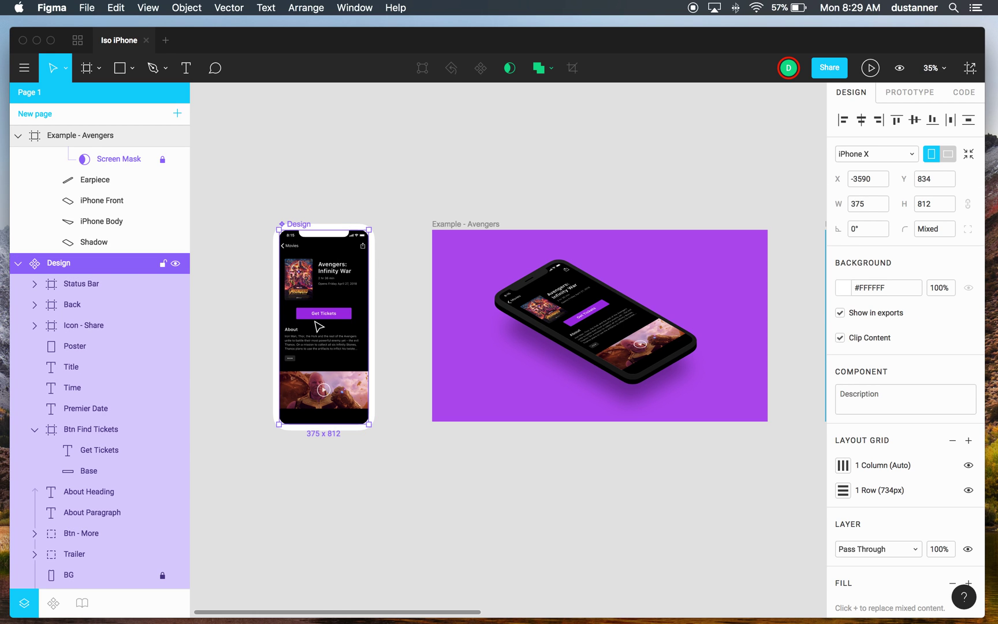
pyautogui.hscroll(-2, 318, 326)
pyautogui.scroll(-1, 319, 326)
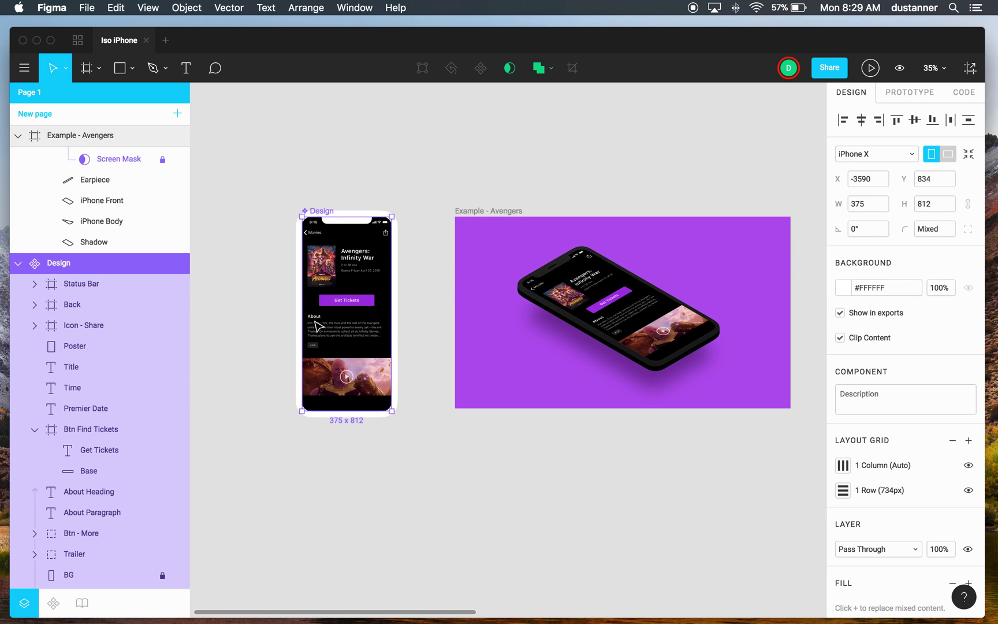
pyautogui.scroll(3, 402, 221)
pyautogui.hscroll(1, 402, 221)
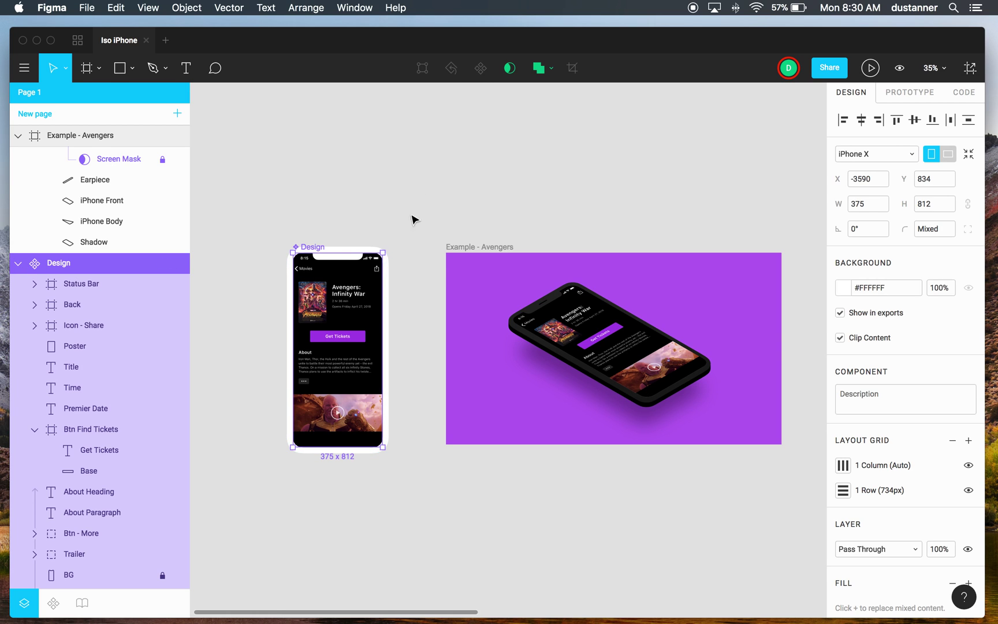
pyautogui.scroll(2, 344, 328)
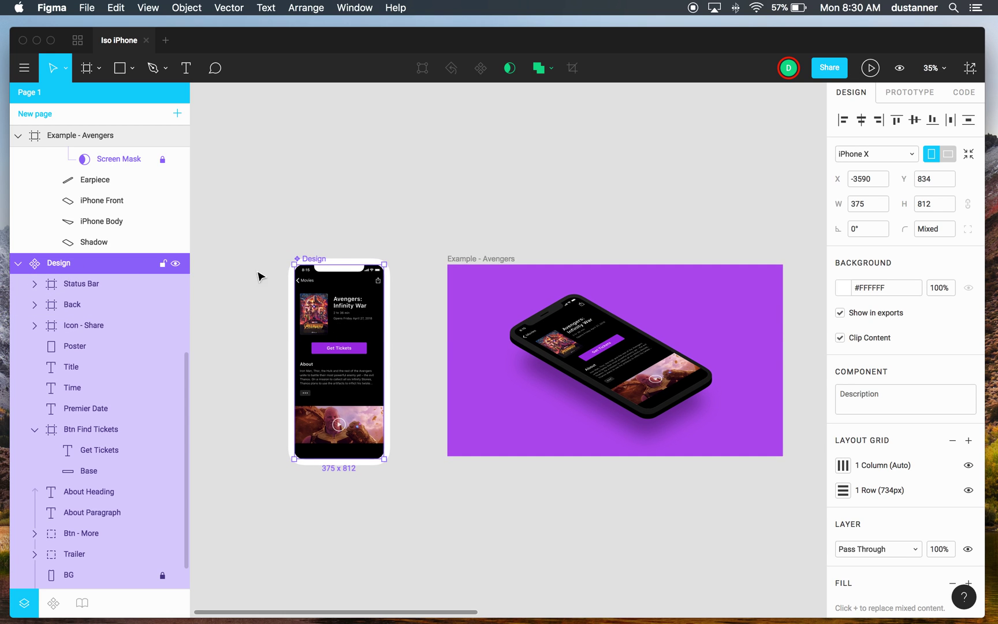
pyautogui.scroll(10, 309, 322)
pyautogui.hscroll(-2, 308, 321)
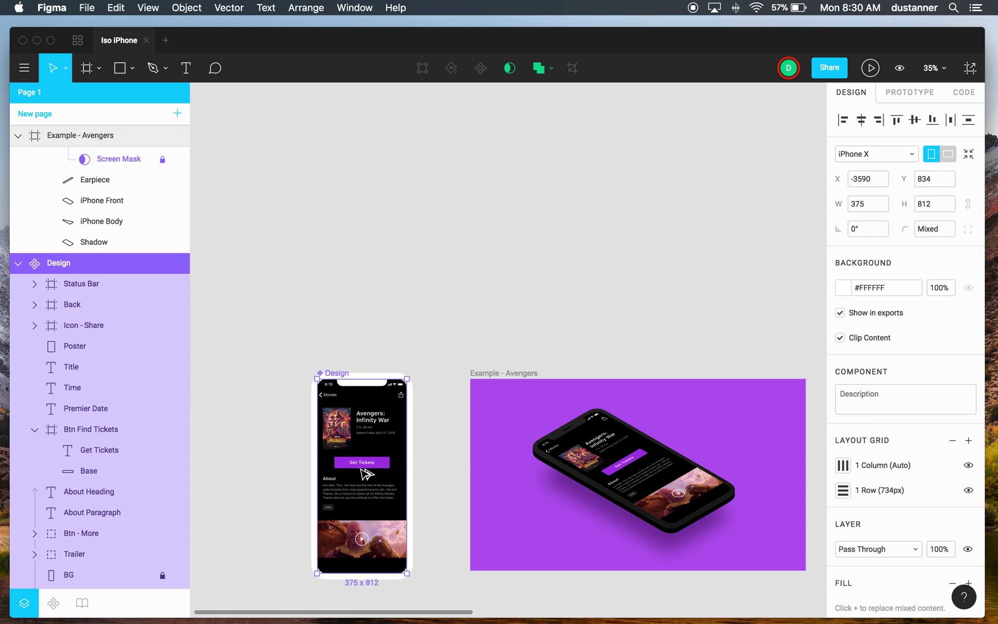
pyautogui.moveTo(367, 474); pyautogui.dragTo(361, 209)
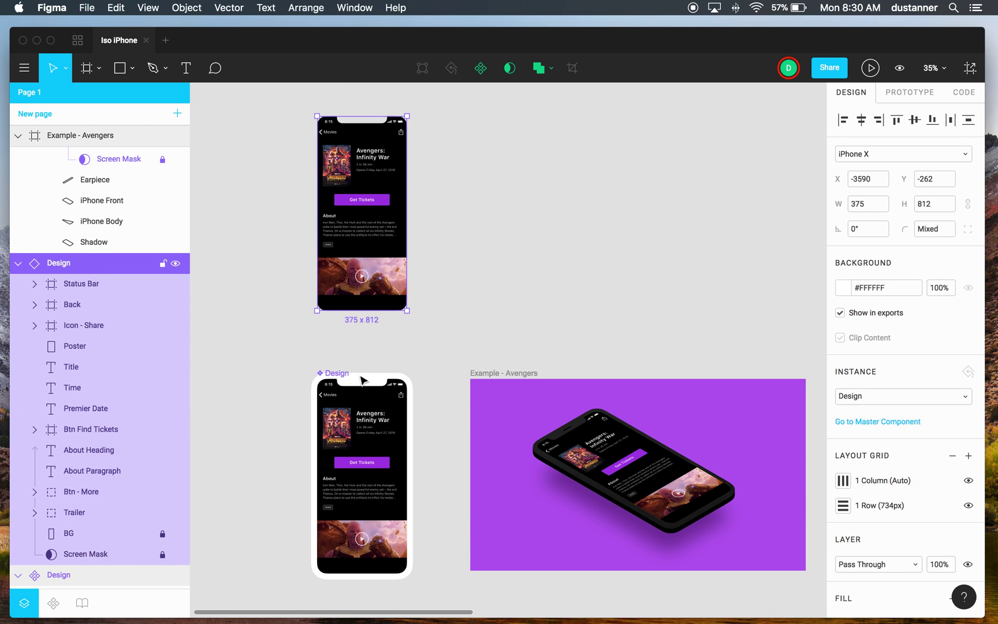
pyautogui.click(385, 466)
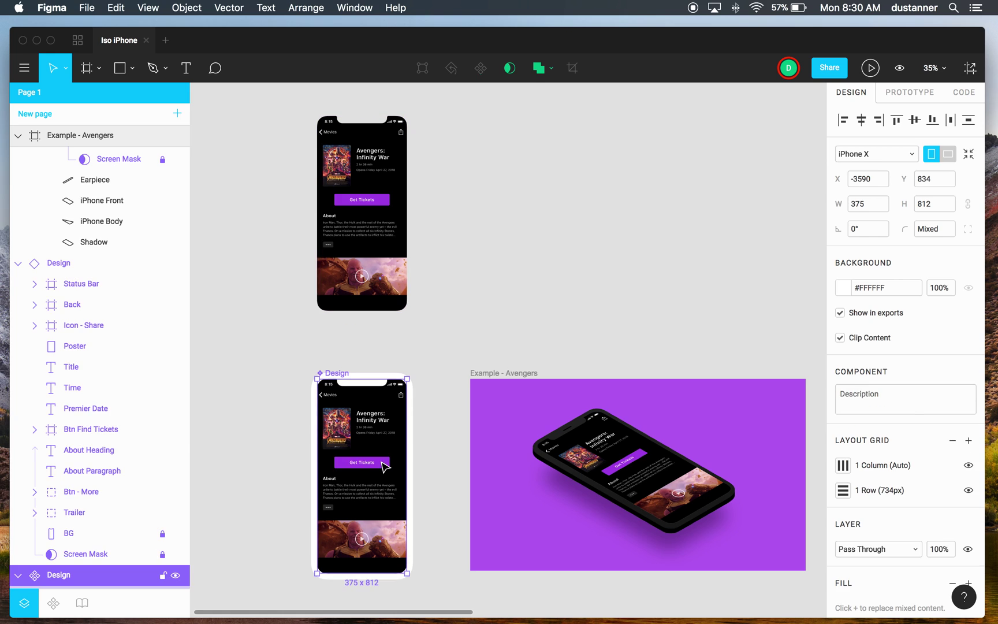
pyautogui.click(384, 467)
pyautogui.moveTo(385, 466)
pyautogui.mouseDown()
pyautogui.moveTo(386, 448)
pyautogui.moveTo(389, 490)
pyautogui.moveTo(386, 466)
pyautogui.mouseUp()
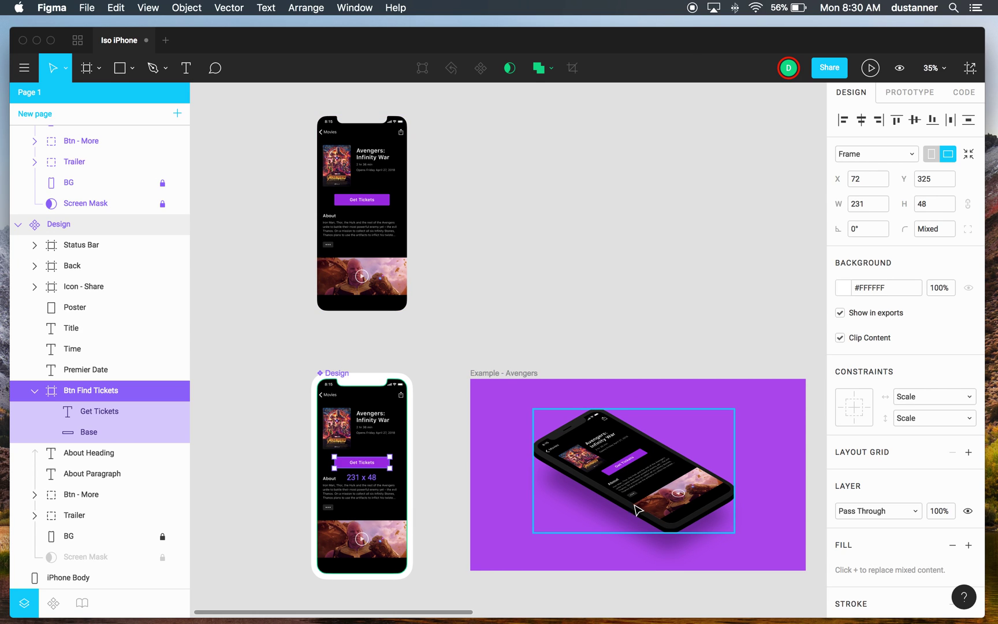
pyautogui.click(456, 338)
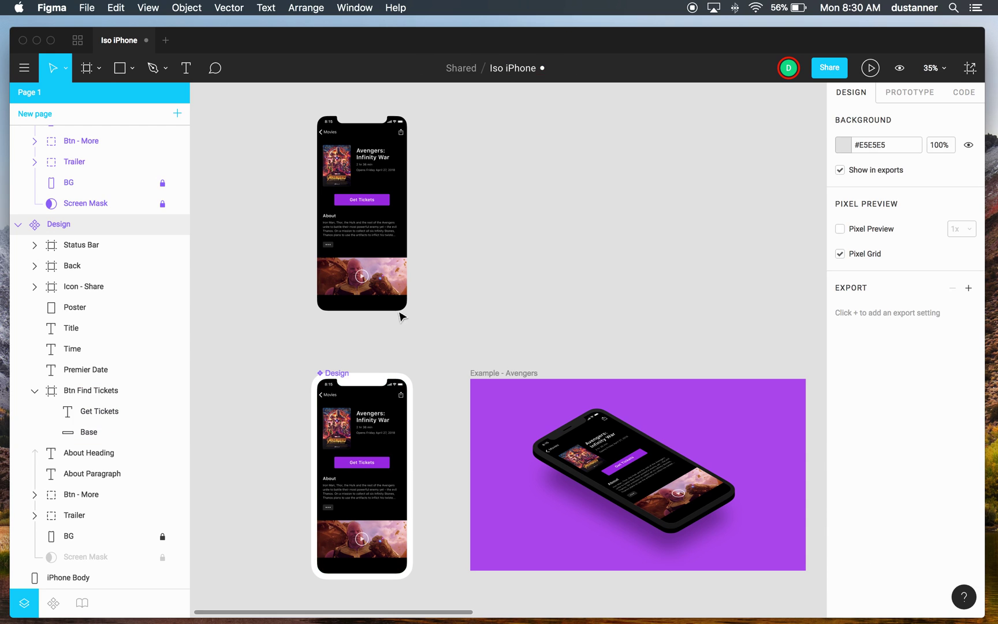
pyautogui.click(360, 203)
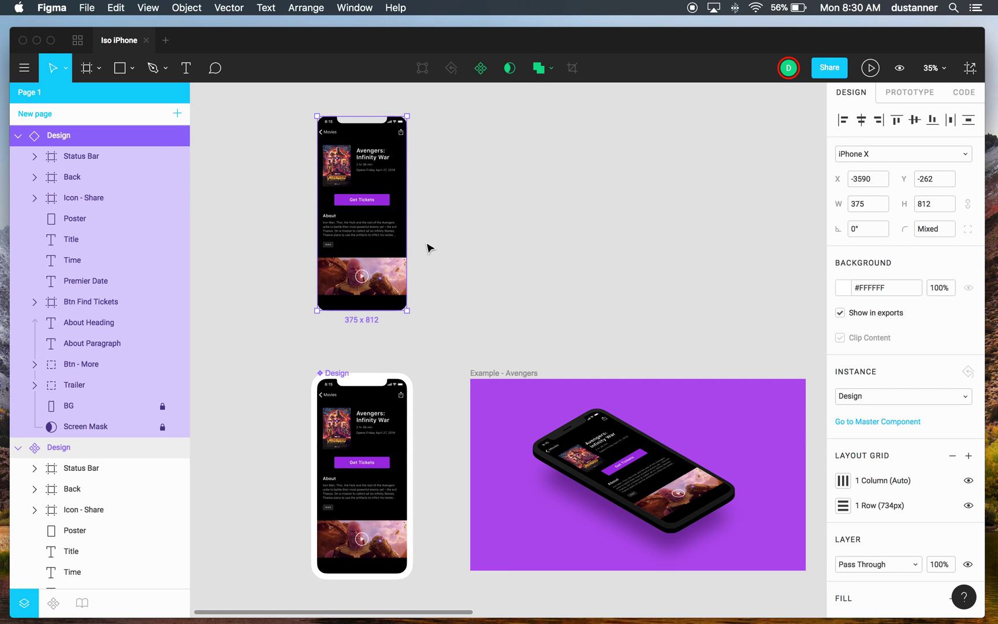
# Rotate the Design instance 45°, group it (839.34 × 839.34), and turn off Constrain Proportions
pyautogui.scroll(2, 429, 247)
pyautogui.hscroll(-2, 430, 247)
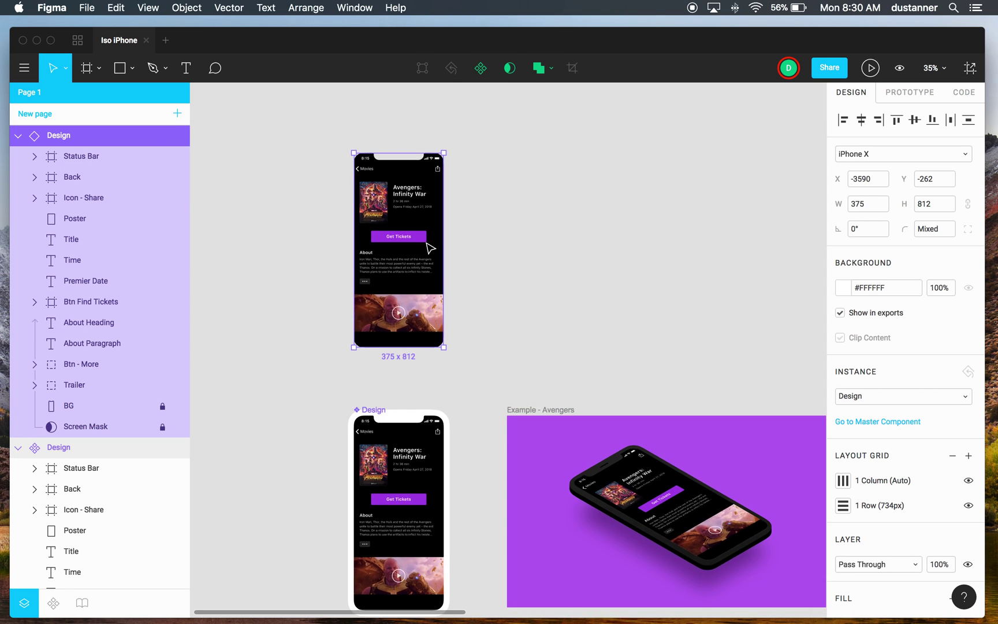
pyautogui.click(868, 233)
pyautogui.press('Return')
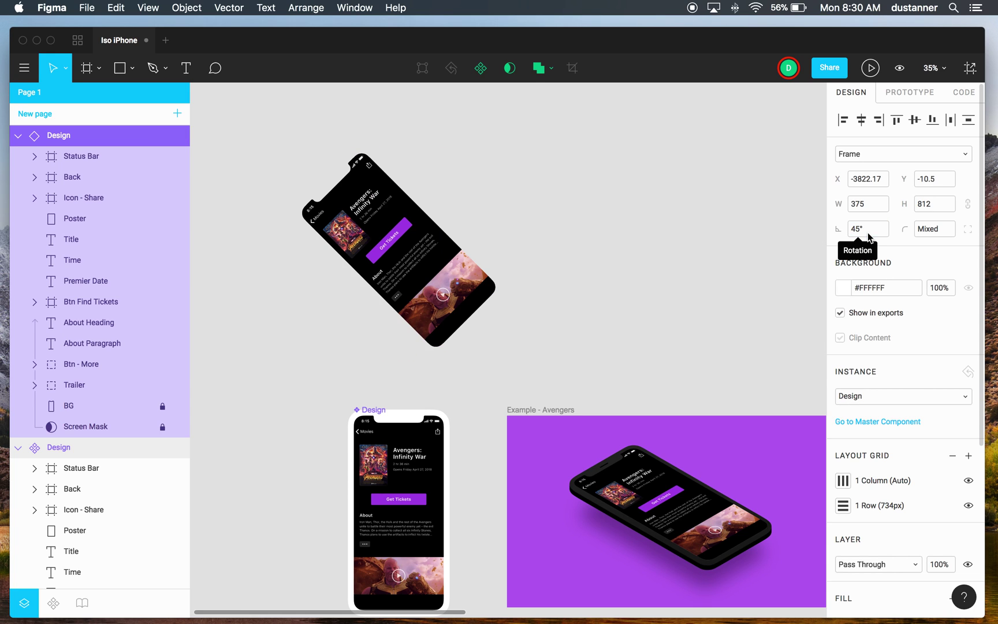
pyautogui.press('super+g')
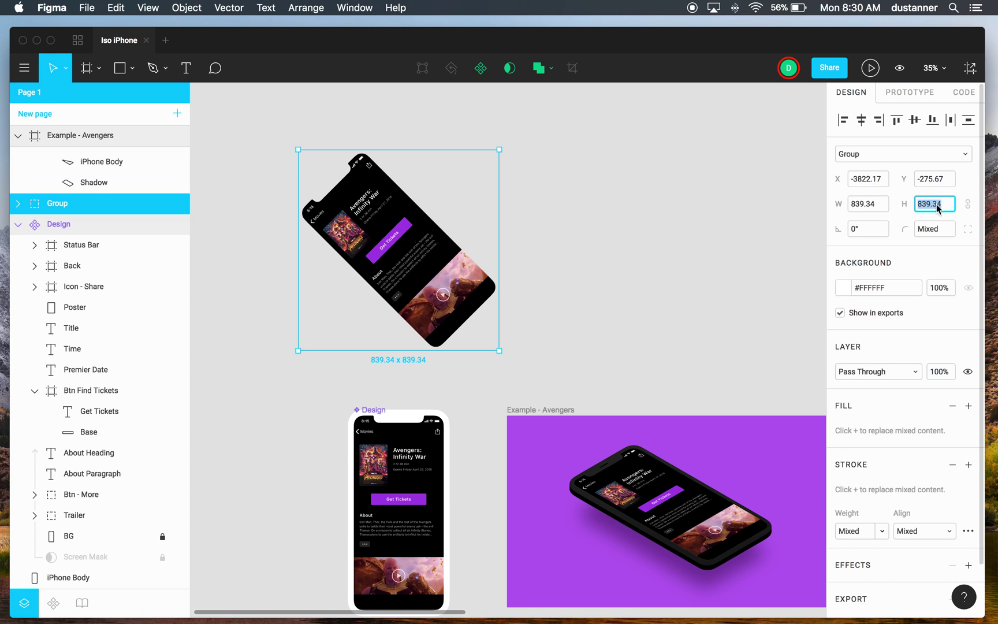
pyautogui.click(969, 206)
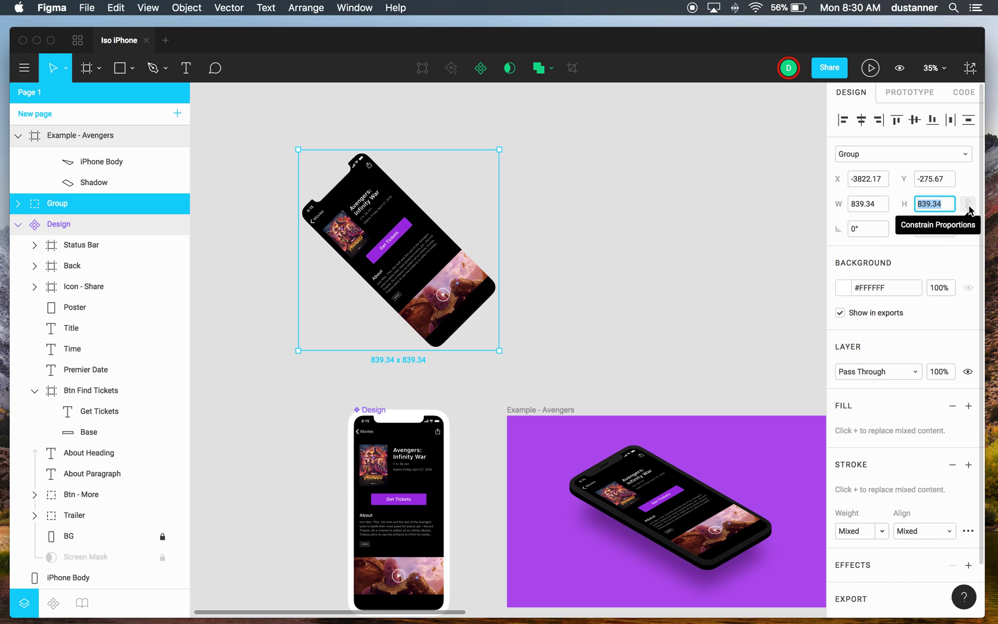
# Set the group's height to 57.73% (839.34 × 484.55), then ungroup to leave the skewed instance
pyautogui.write('57')
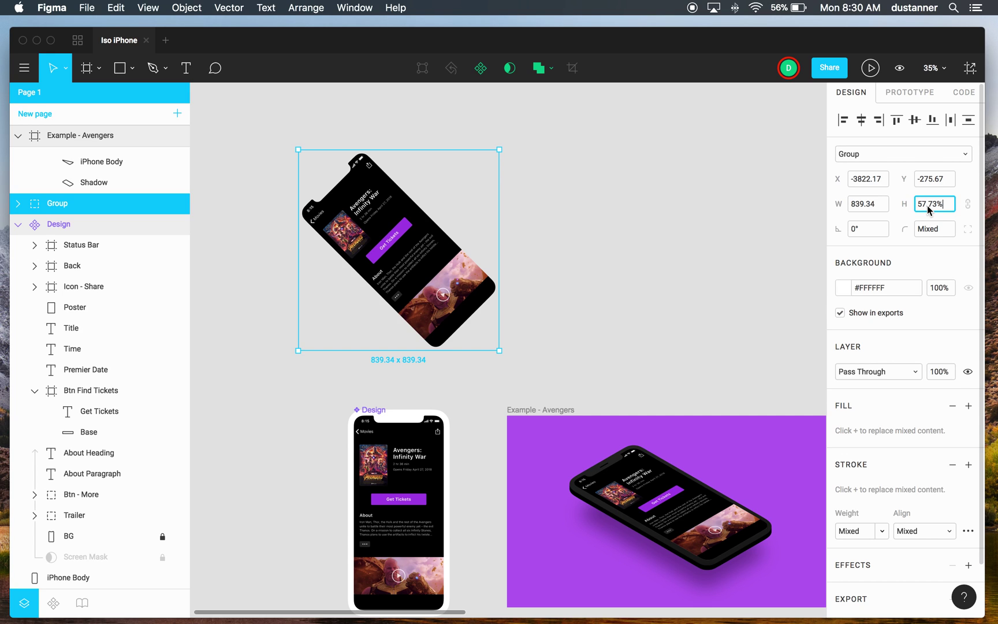
pyautogui.write('.73%')
pyautogui.press('Return')
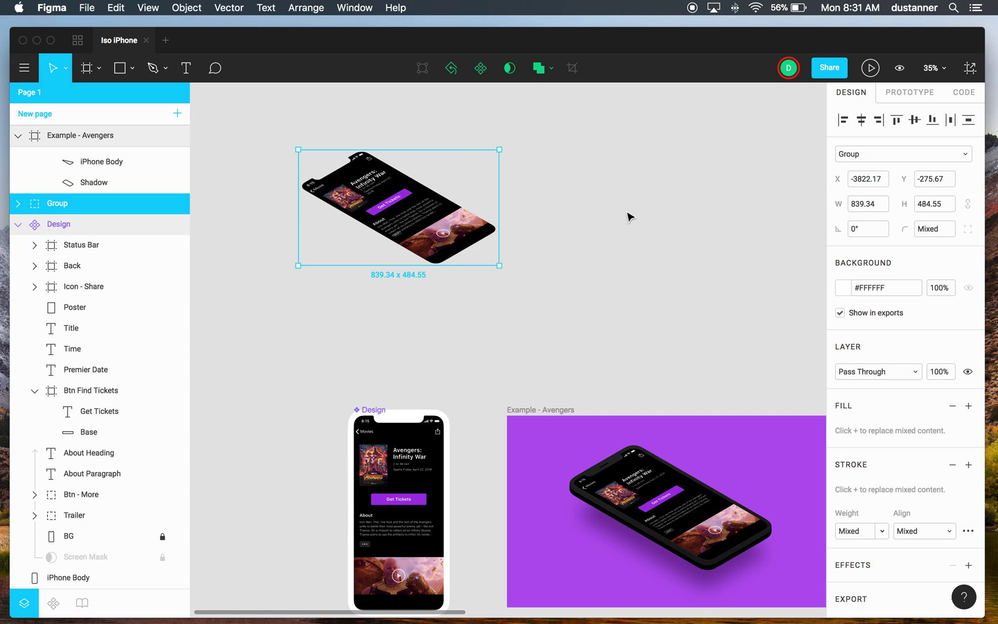
pyautogui.press('super+shift+g')
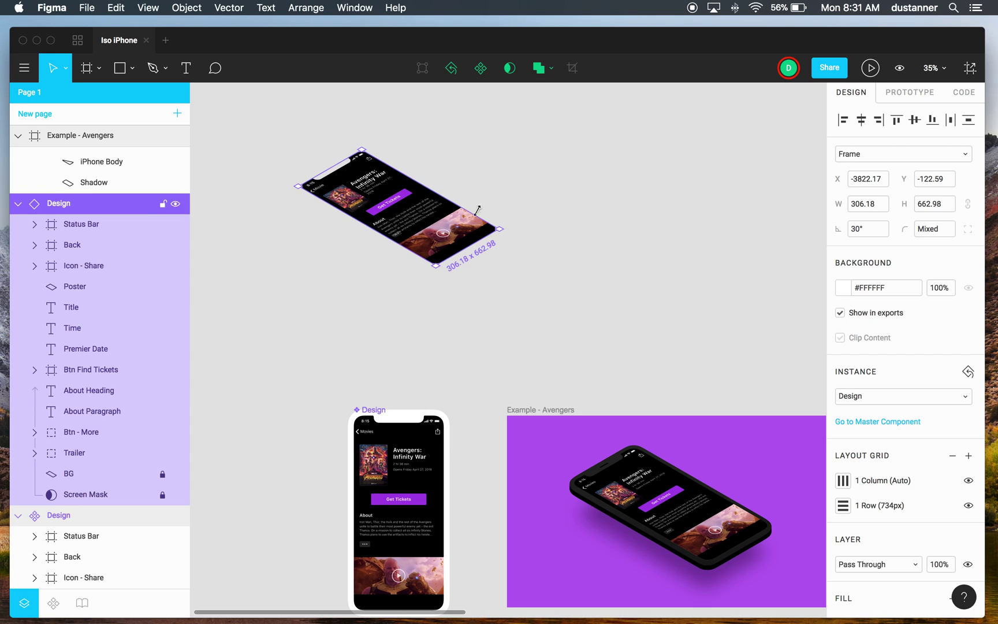
pyautogui.click(872, 230)
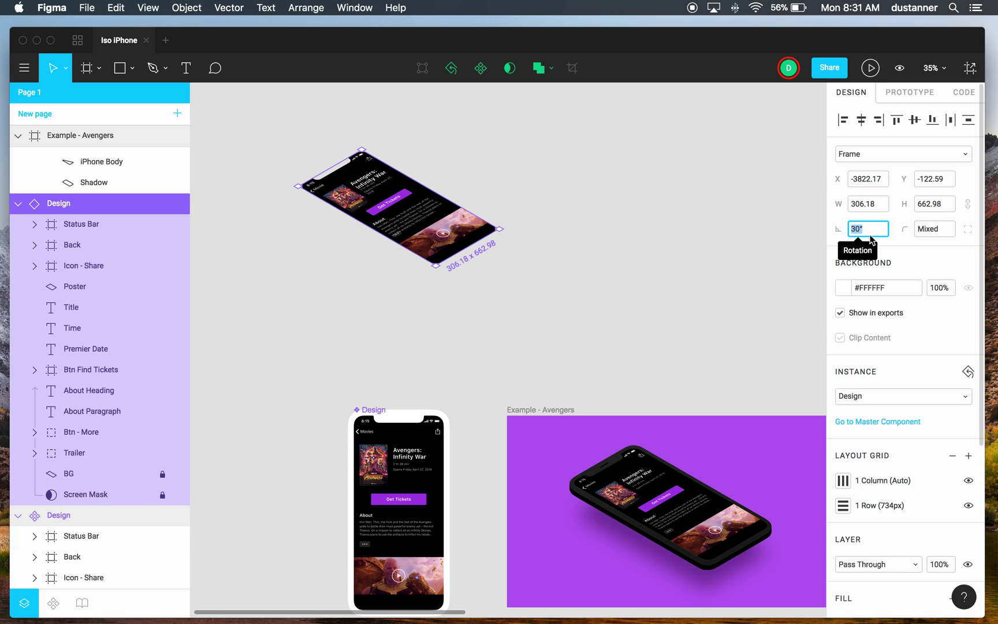
pyautogui.click(505, 186)
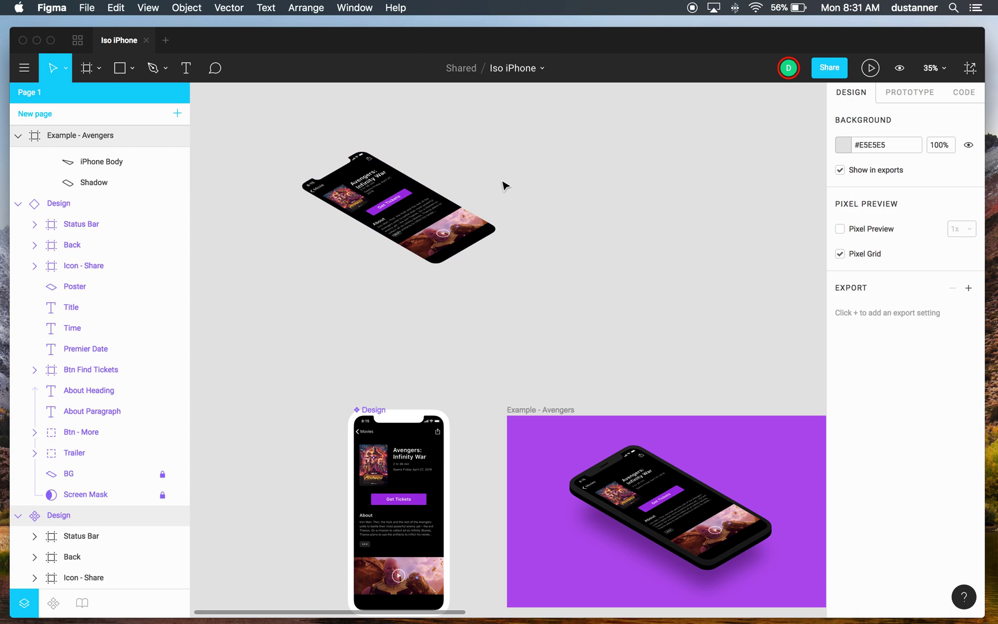
pyautogui.click(410, 203)
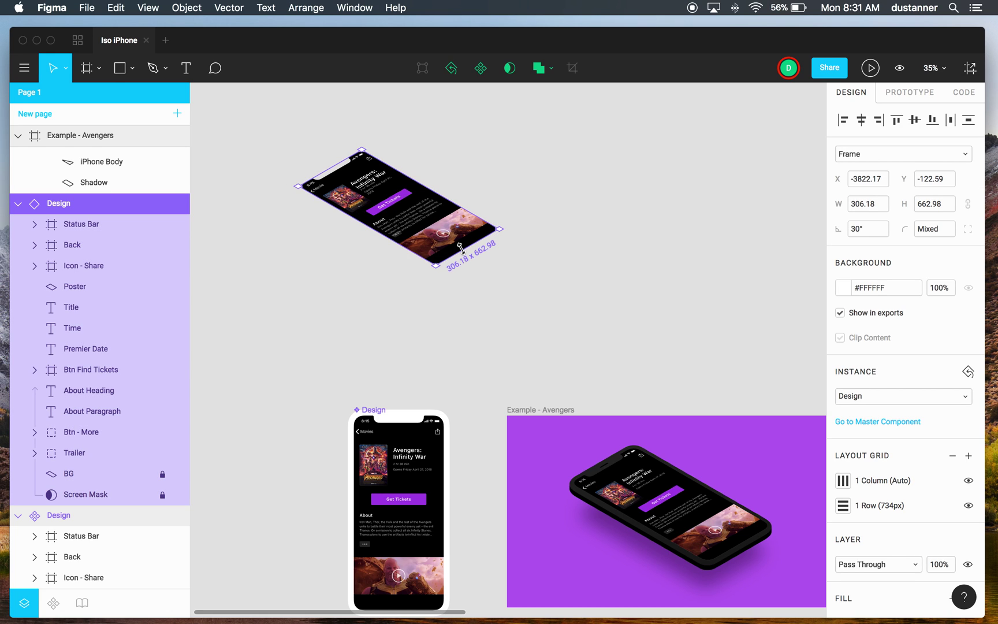
pyautogui.moveTo(459, 248); pyautogui.dragTo(510, 296)
pyautogui.click(504, 187)
# Drag the isometric Design instance down and left to X -3668, Y 202.08, above the original screen
pyautogui.hscroll(-1, 495, 192)
pyautogui.scroll(1, 495, 192)
pyautogui.scroll(-3, 509, 296)
pyautogui.hscroll(5, 509, 295)
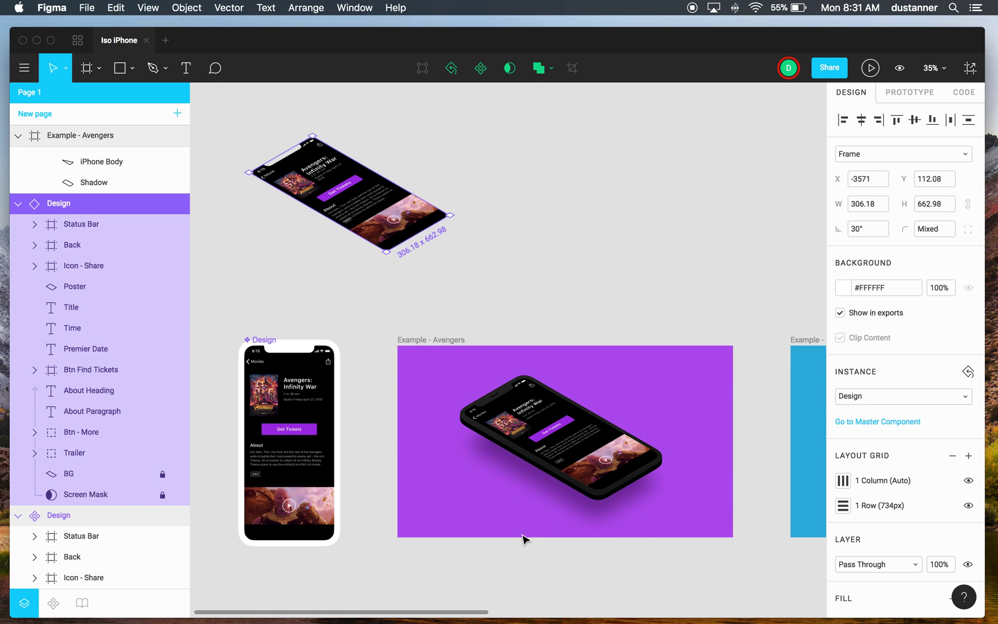
pyautogui.moveTo(369, 209); pyautogui.dragTo(363, 263)
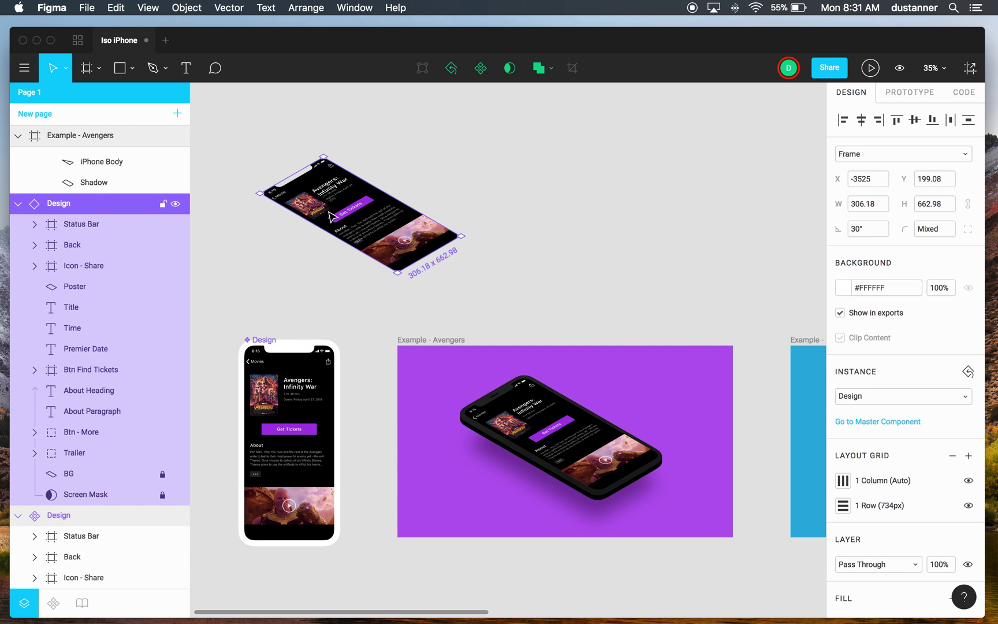
pyautogui.hscroll(-5, 346, 199)
pyautogui.scroll(2, 347, 199)
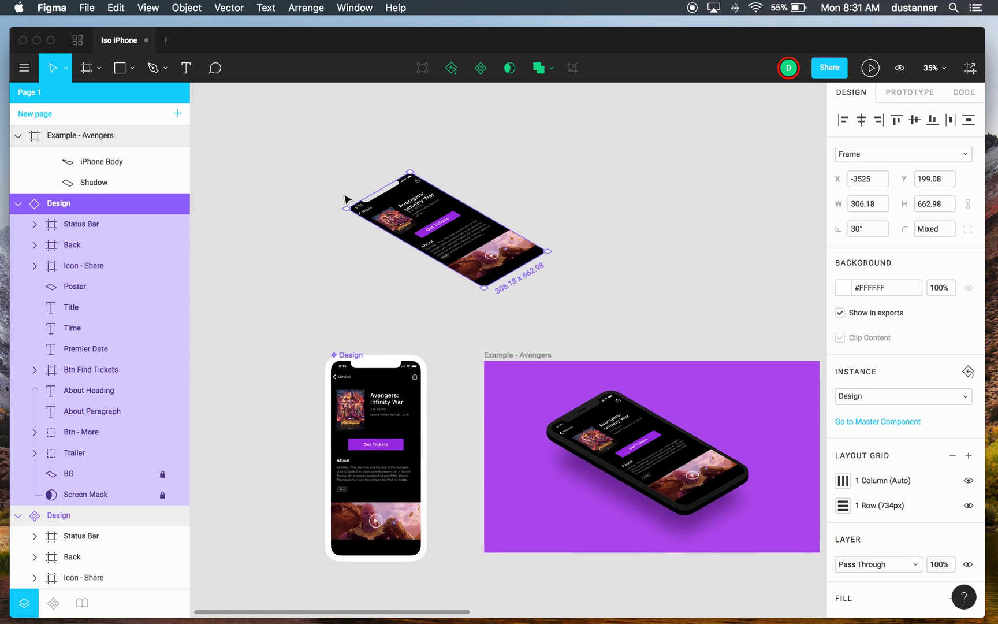
pyautogui.moveTo(470, 247); pyautogui.dragTo(435, 249)
# Zoom in on the isometric screen's About text, then back out to the whole screen
pyautogui.press('z')
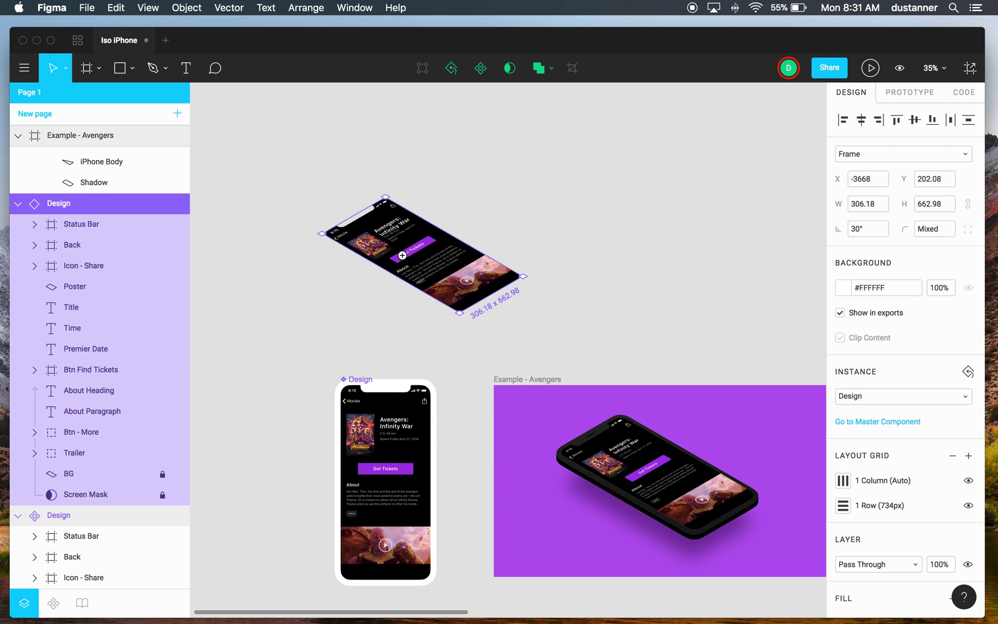
pyautogui.click(396, 266)
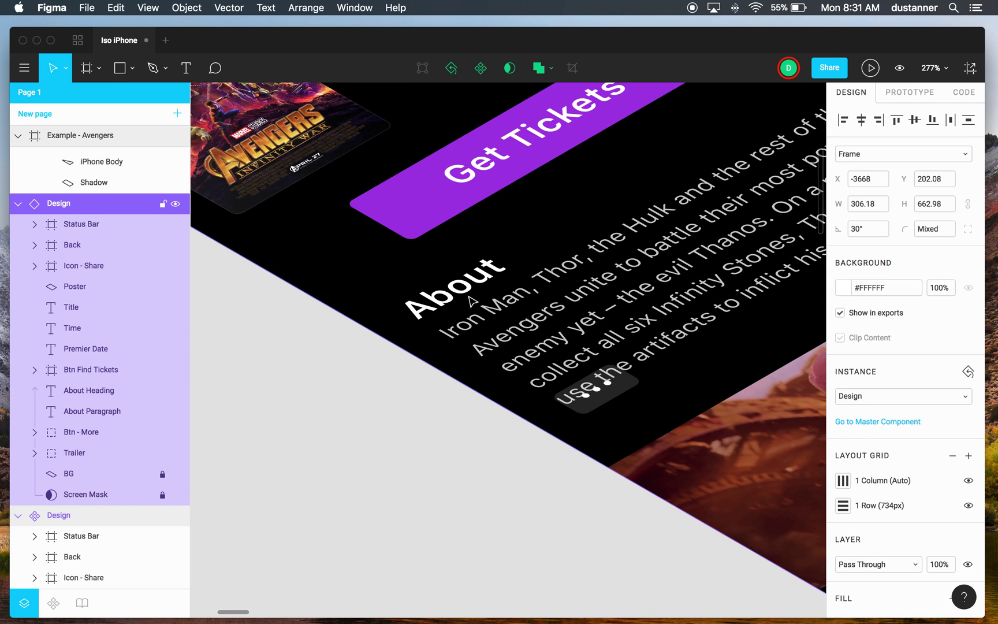
pyautogui.scroll(5, 469, 287)
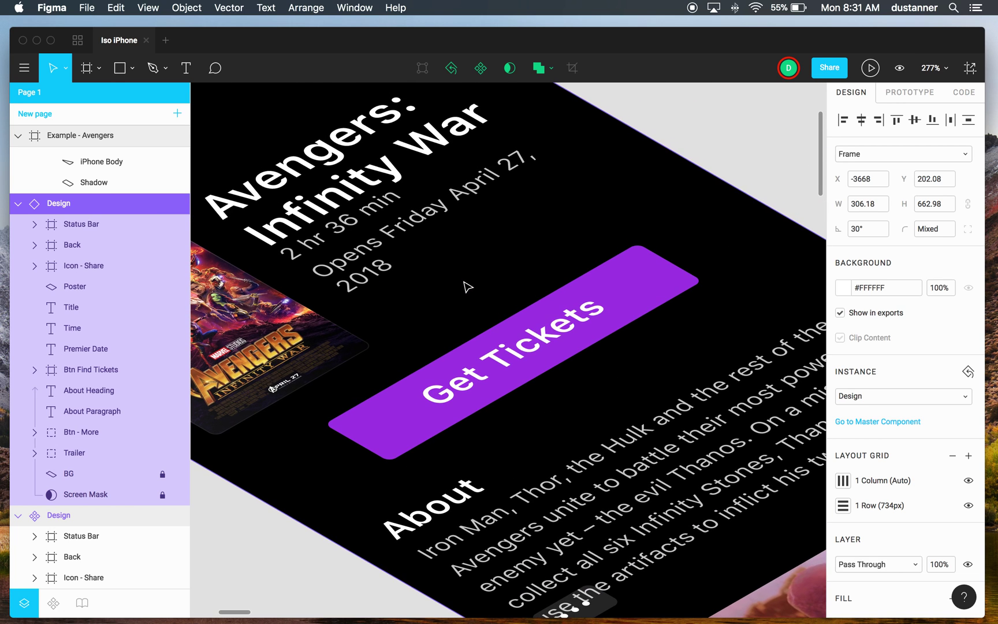
pyautogui.press('-')
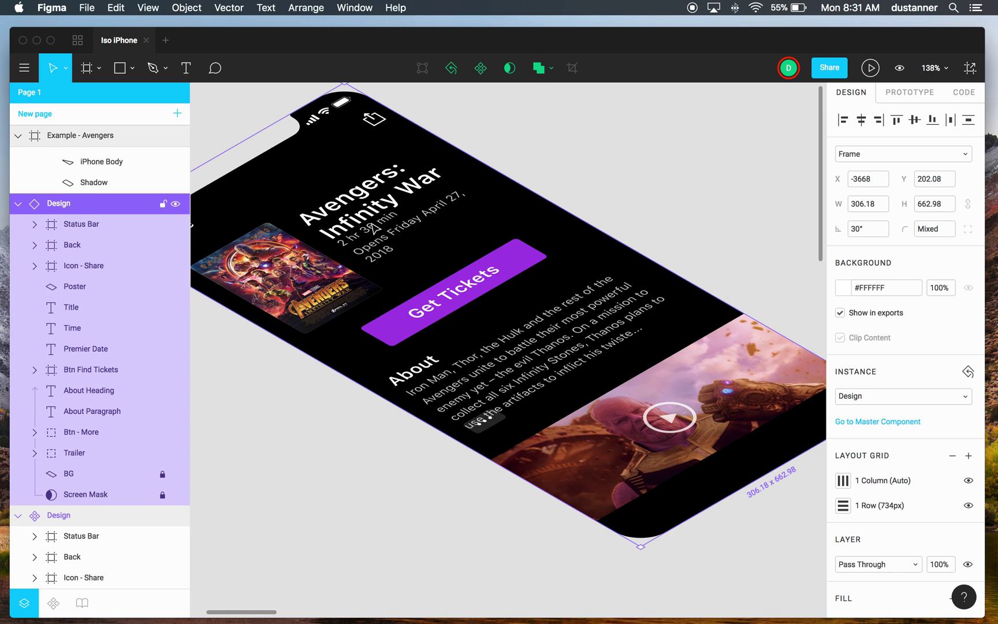
# Zoom the canvas out from 138% to 35% to show all three frames together
pyautogui.scroll(-4, 458, 393)
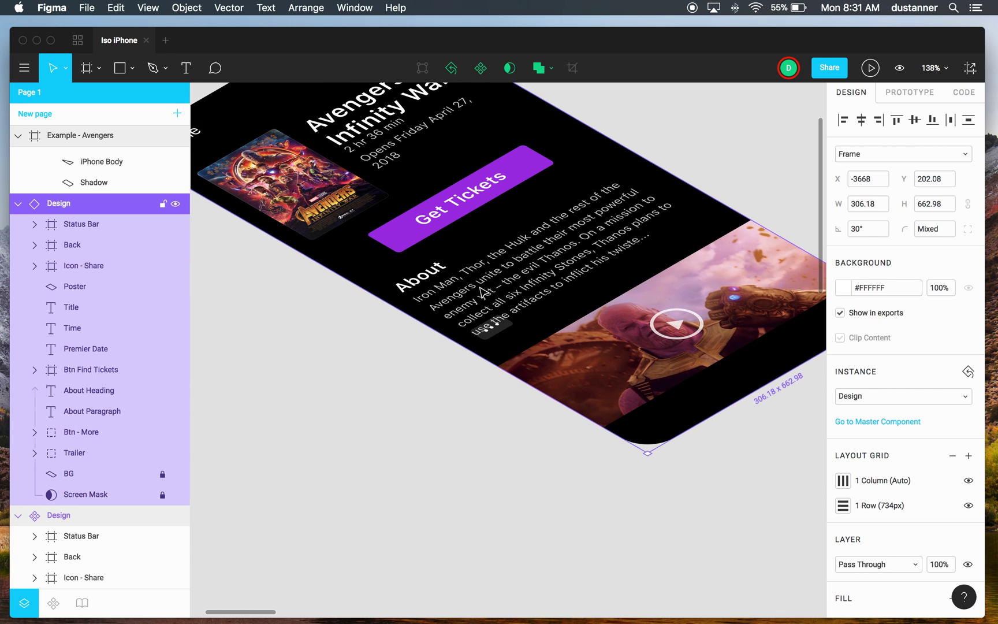
pyautogui.keyDown('ctrl'); pyautogui.scroll(-5, 476, 272); pyautogui.keyUp('ctrl')
pyautogui.scroll(-1, 481, 277)
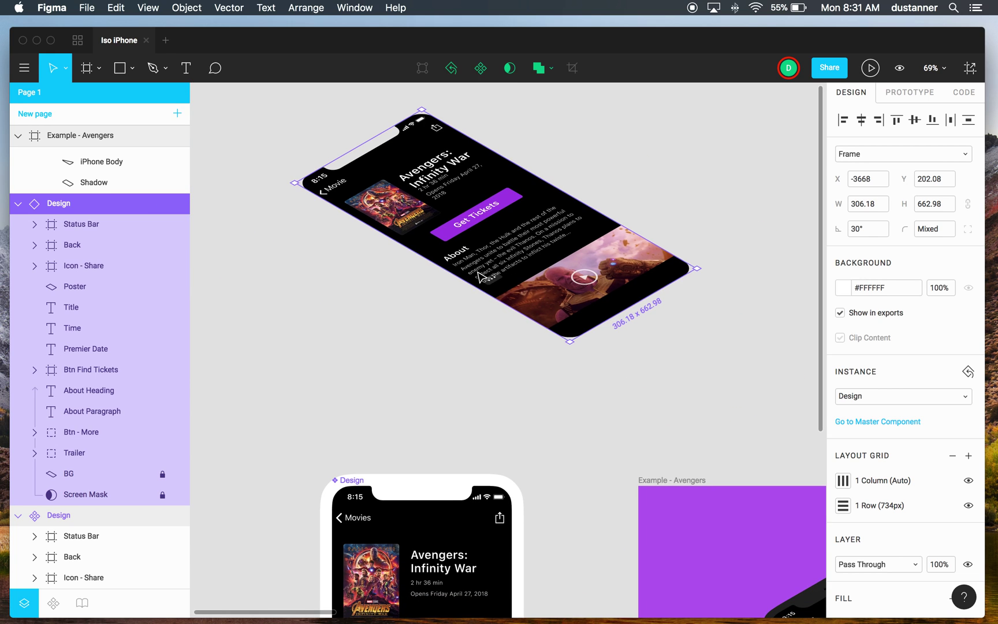
pyautogui.scroll(-10, 459, 312)
pyautogui.scroll(-1, 452, 312)
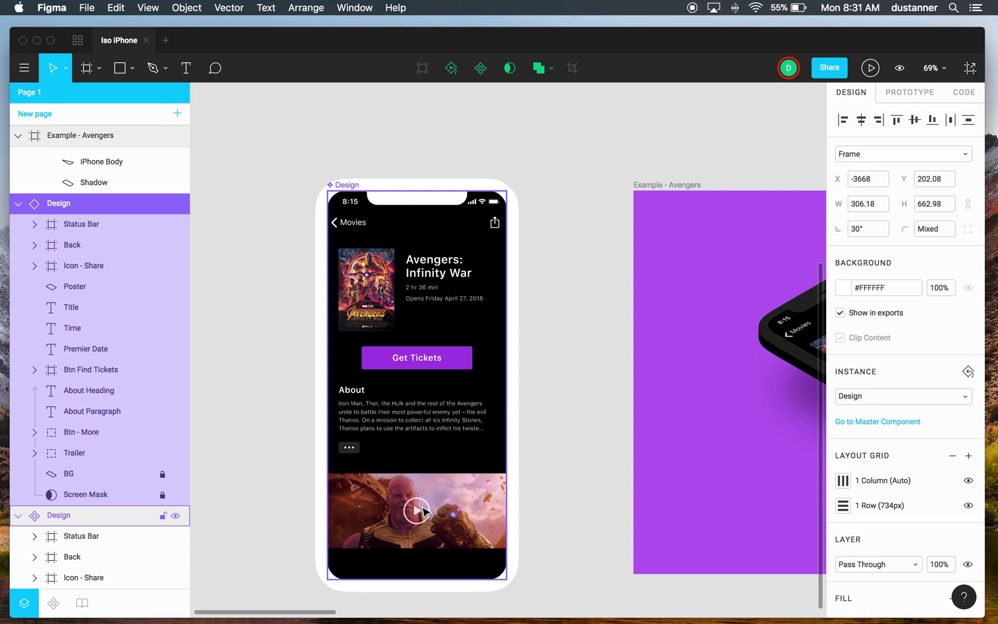
pyautogui.keyDown('ctrl'); pyautogui.scroll(-5, 462, 294); pyautogui.keyUp('ctrl')
pyautogui.scroll(4, 456, 287)
pyautogui.scroll(1, 453, 286)
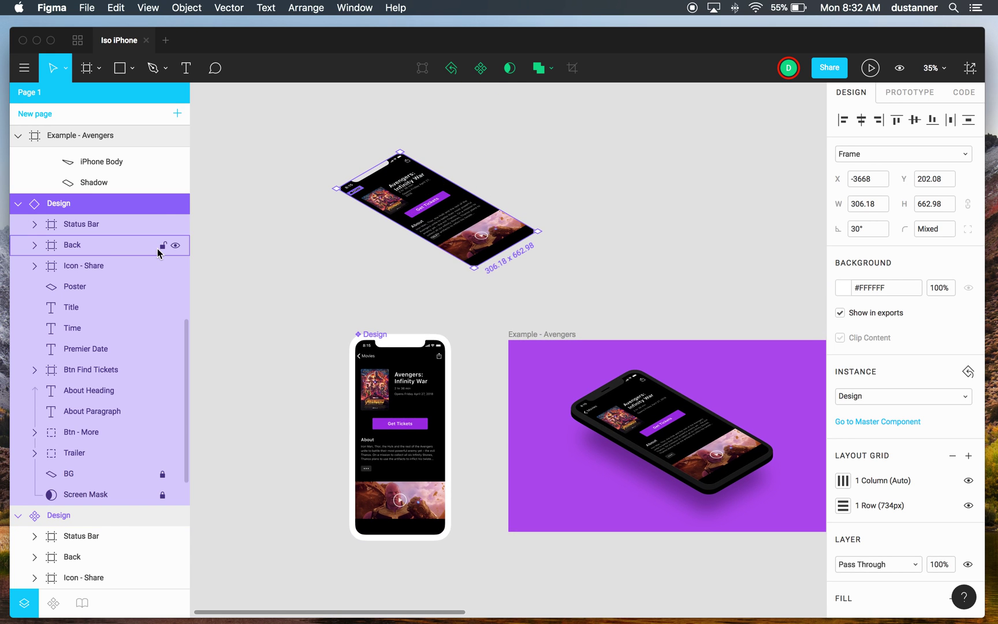
pyautogui.click(111, 227)
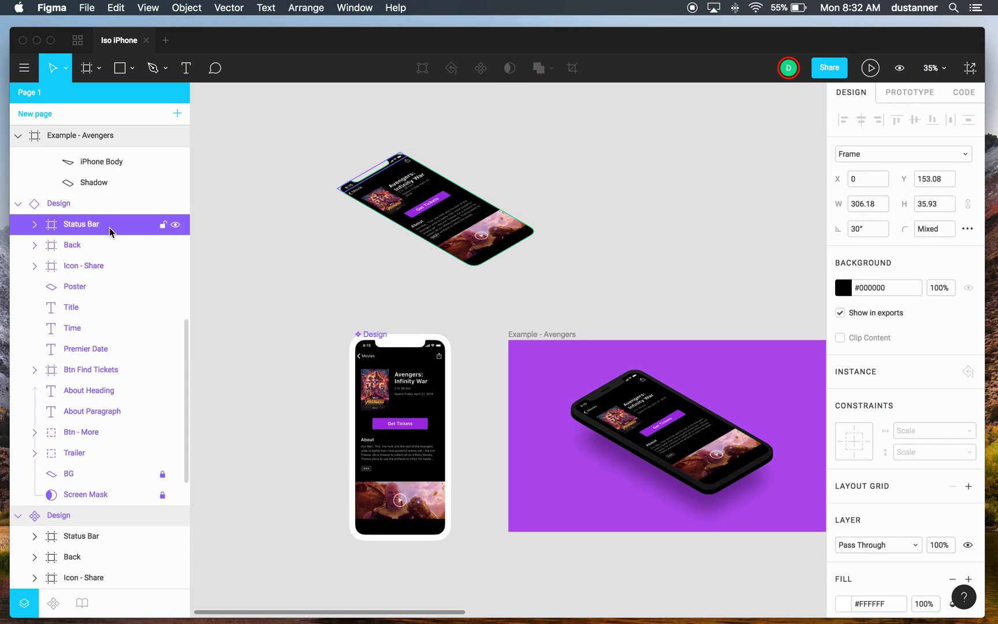
pyautogui.keyDown('shift'); pyautogui.click(82, 491); pyautogui.keyUp('shift')
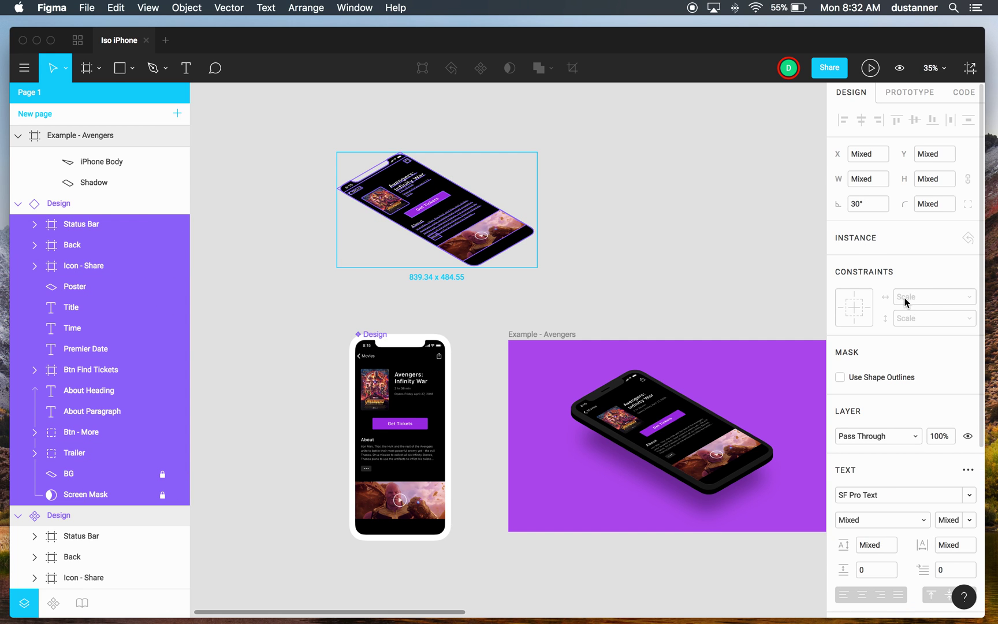
pyautogui.click(418, 424)
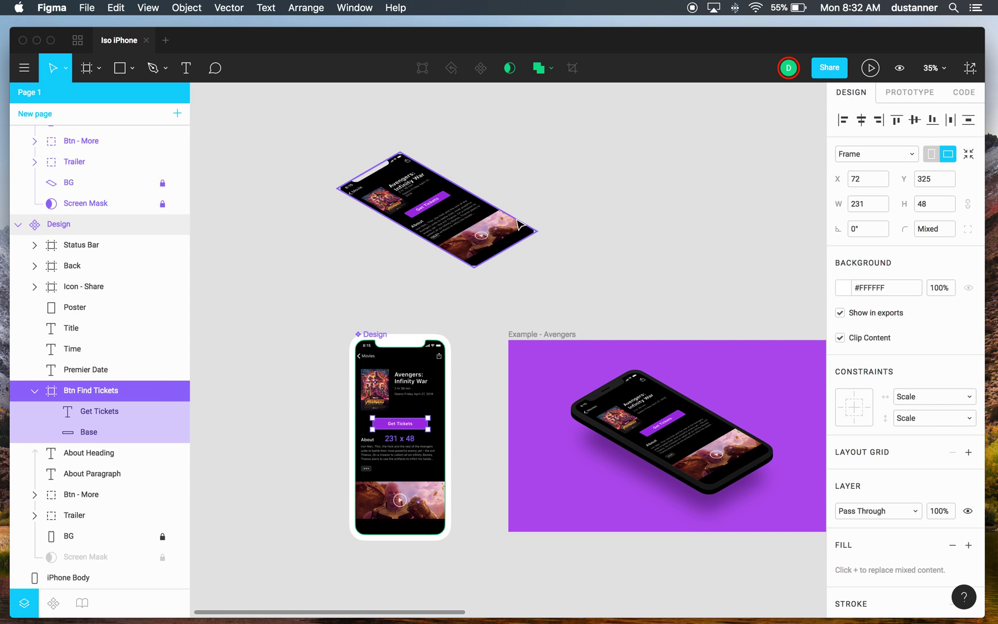
pyautogui.click(500, 186)
pyautogui.scroll(8, 385, 190)
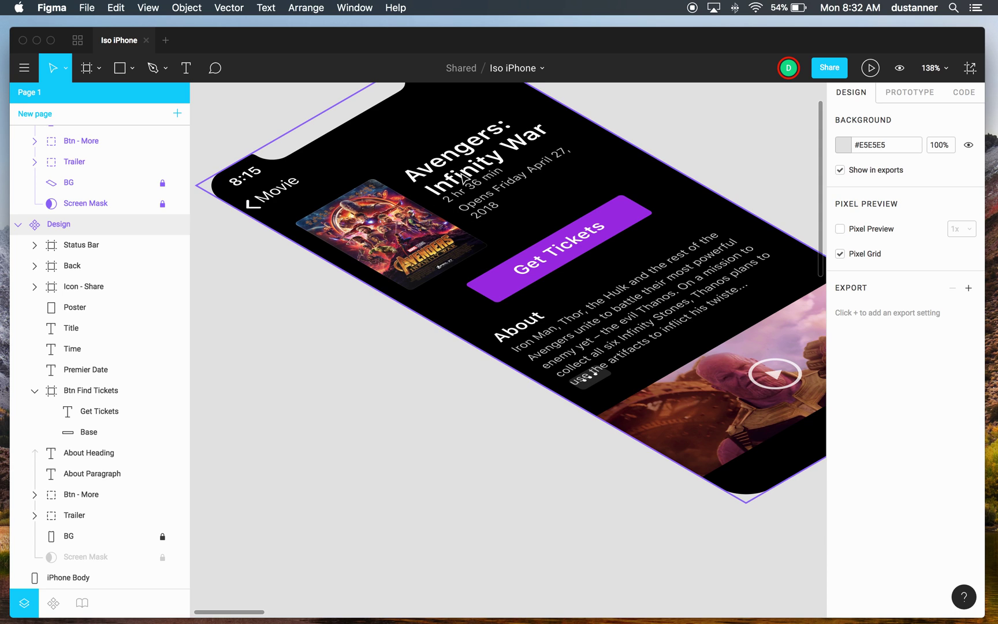
pyautogui.scroll(2, 441, 212)
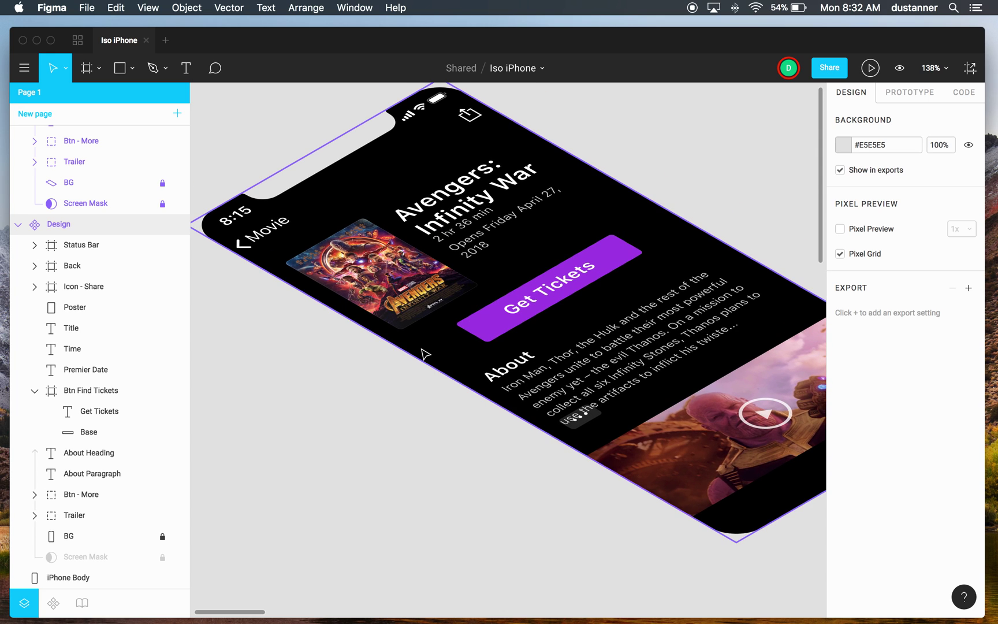
# Reduce the Title font from 24 to 22 and the Time text from 12 to 10
pyautogui.press('-')
pyautogui.press('-')
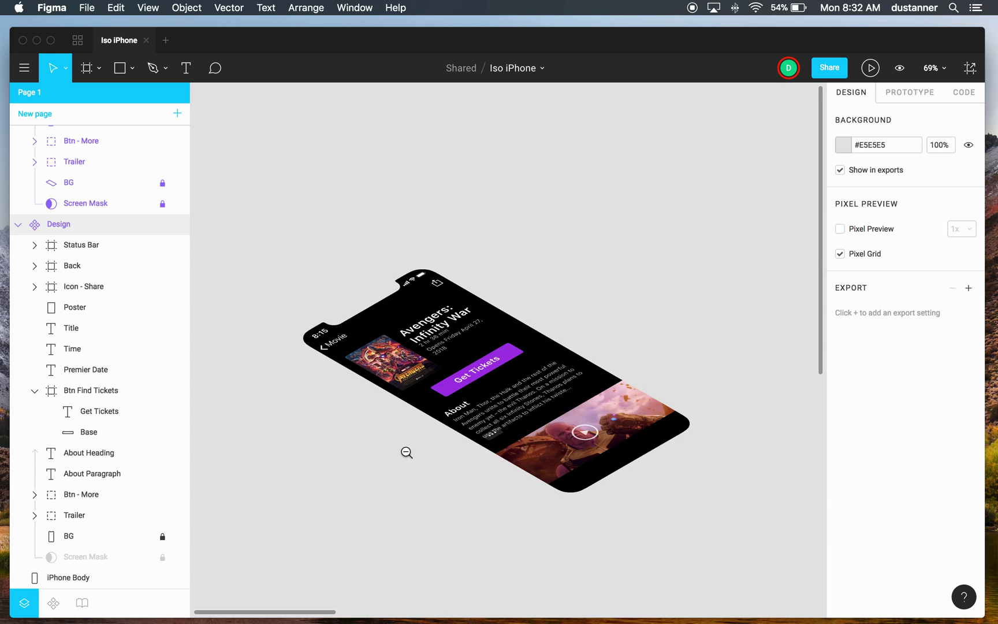
pyautogui.click(395, 336)
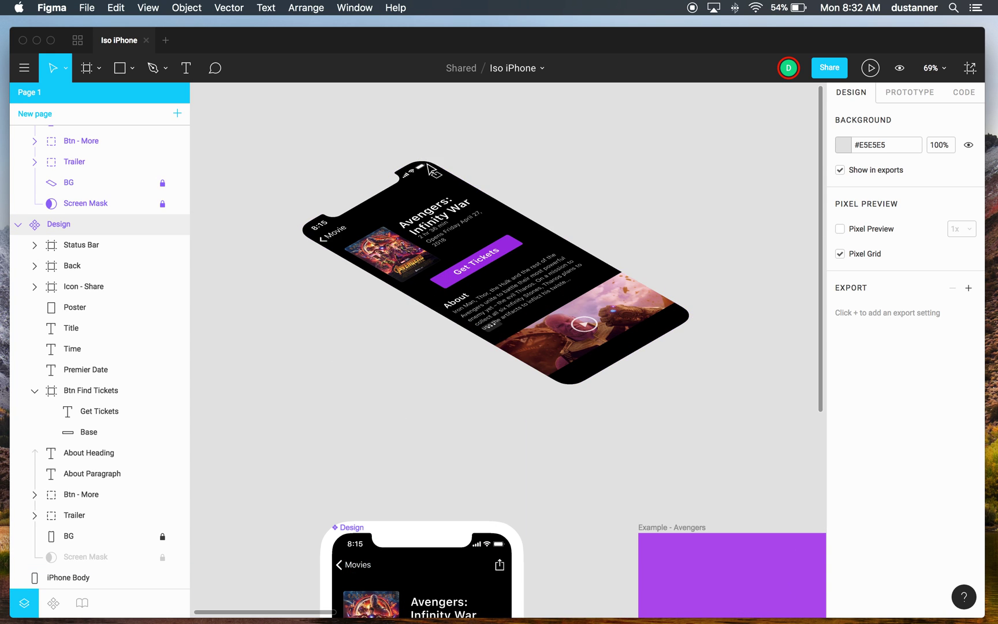
pyautogui.keyDown('super'); pyautogui.click(432, 222); pyautogui.keyUp('super')
pyautogui.click(953, 465)
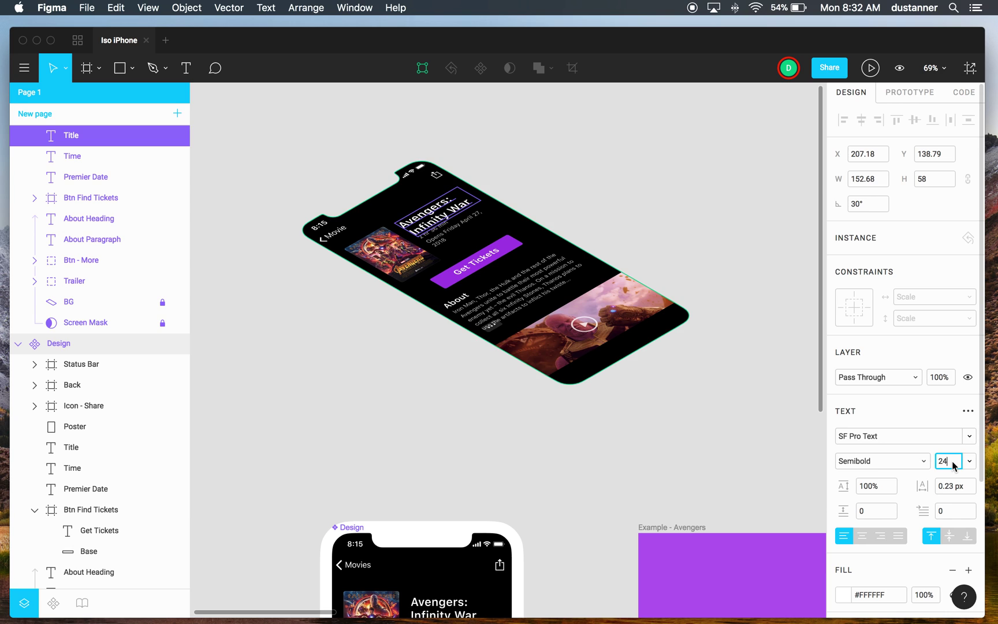
pyautogui.press('Down')
pyautogui.press('Down')
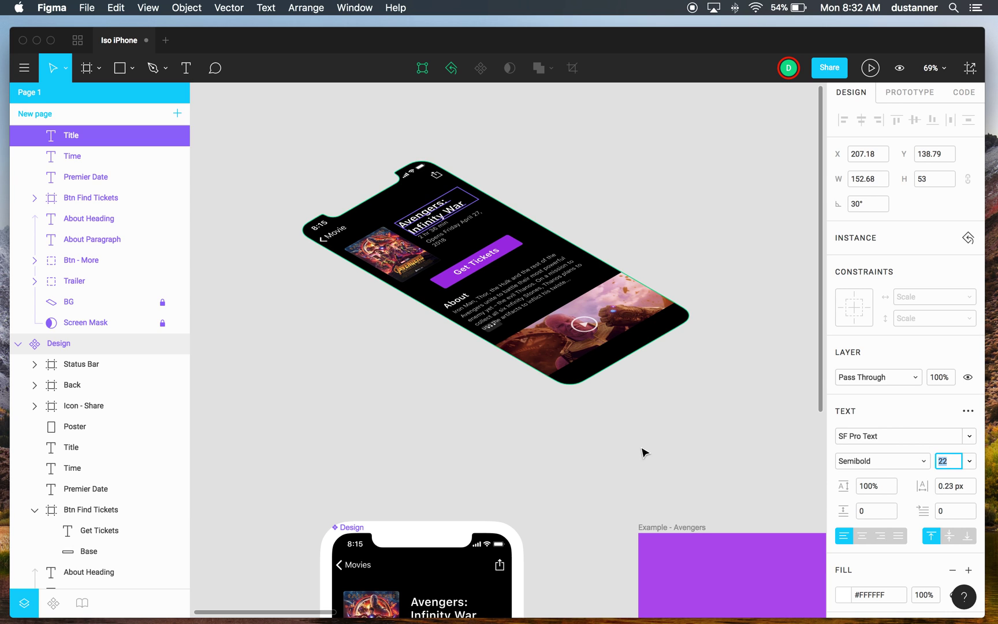
pyautogui.click(430, 239)
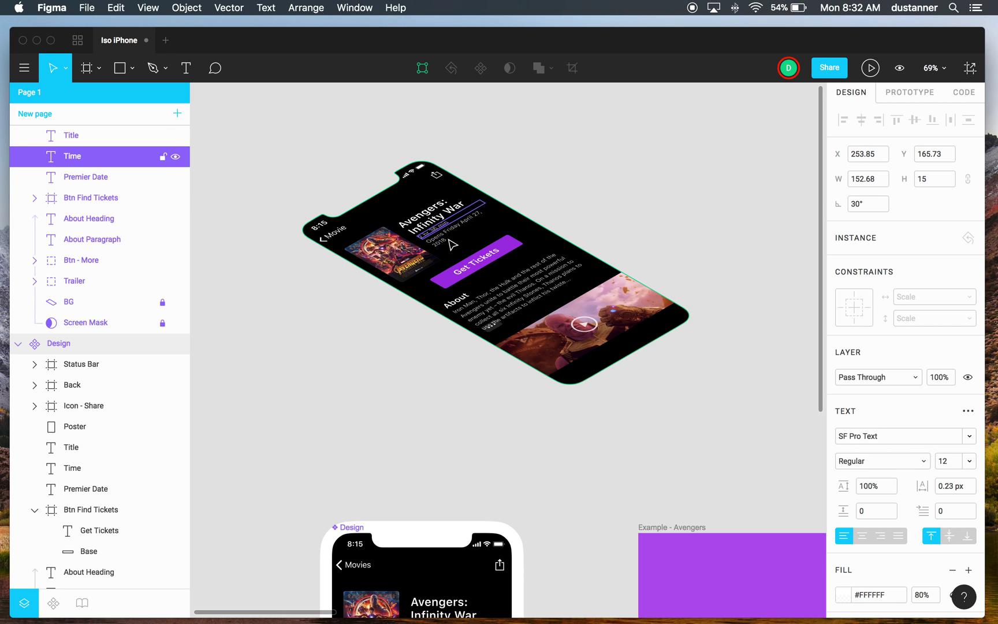
pyautogui.click(948, 465)
pyautogui.press('Down')
pyautogui.press('Down')
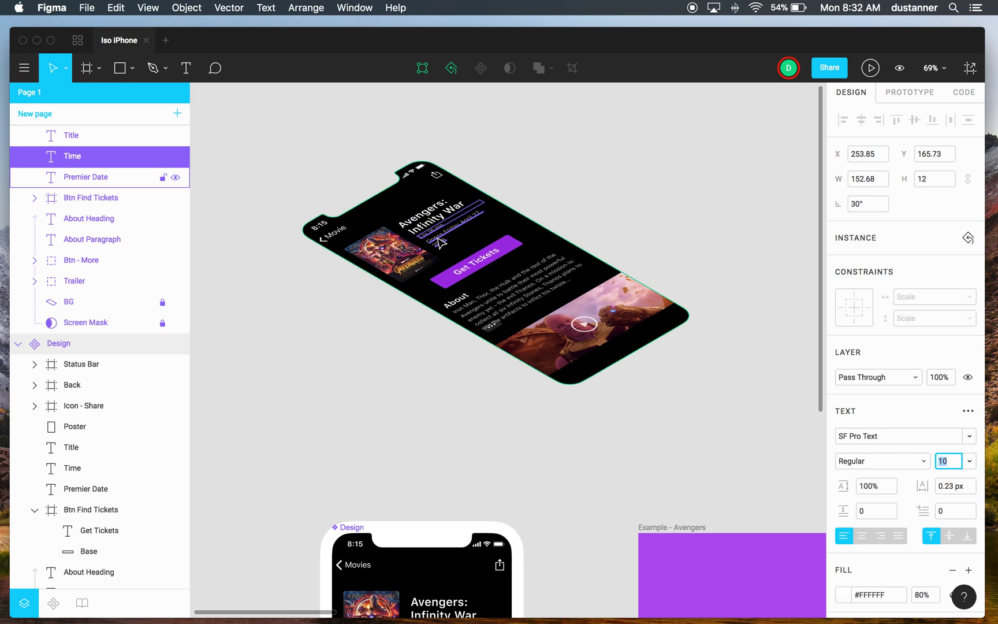
# Lower Premier Date, Get Tickets (18→16), About Heading (18→16) and About Paragraph font sizes by two
pyautogui.click(440, 241)
pyautogui.click(952, 461)
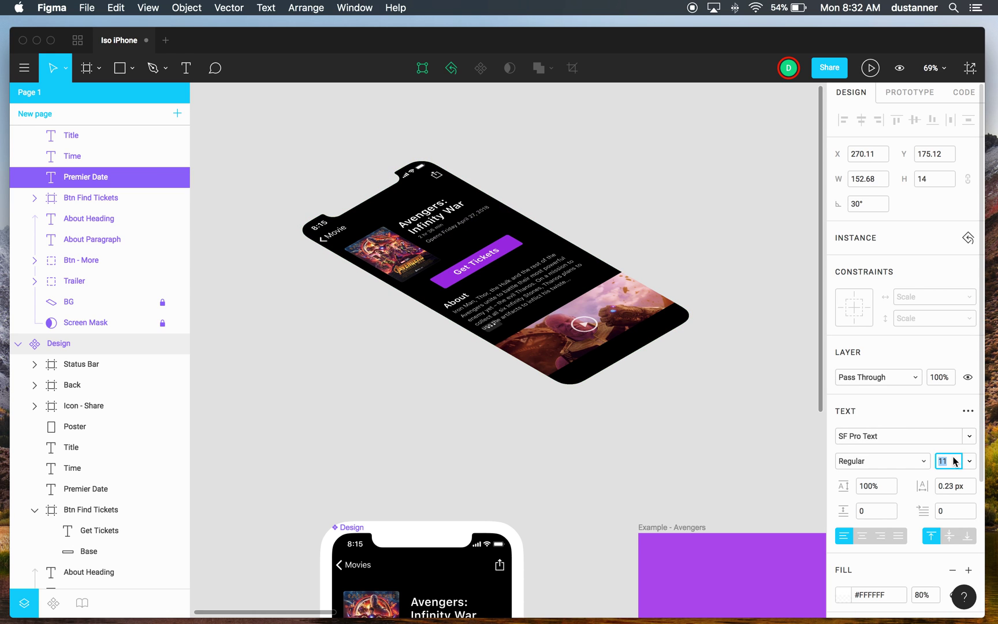
pyautogui.doubleClick(477, 261)
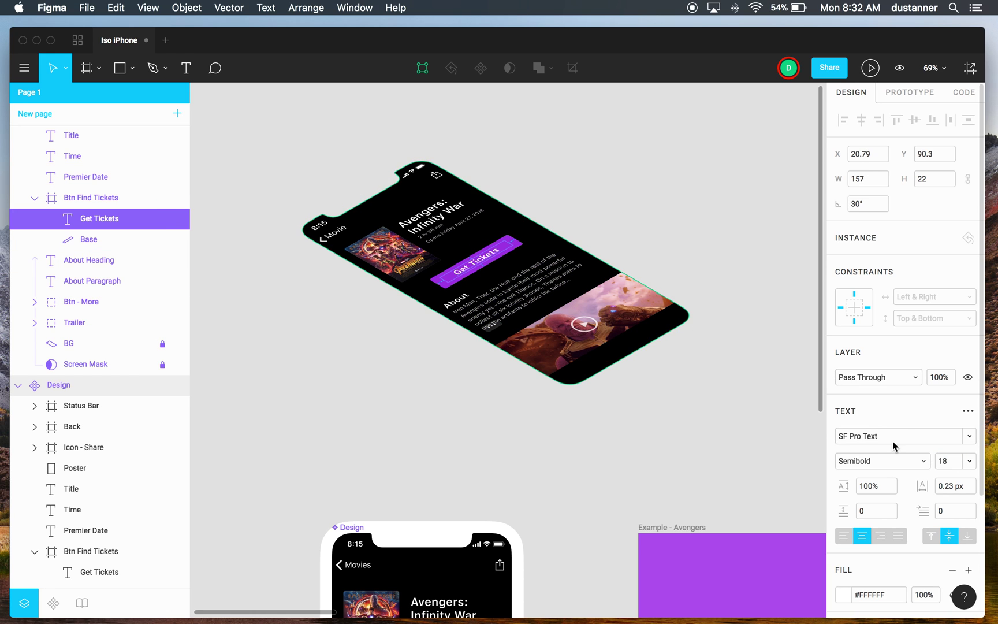
pyautogui.click(949, 461)
pyautogui.press('Down')
pyautogui.press('Down')
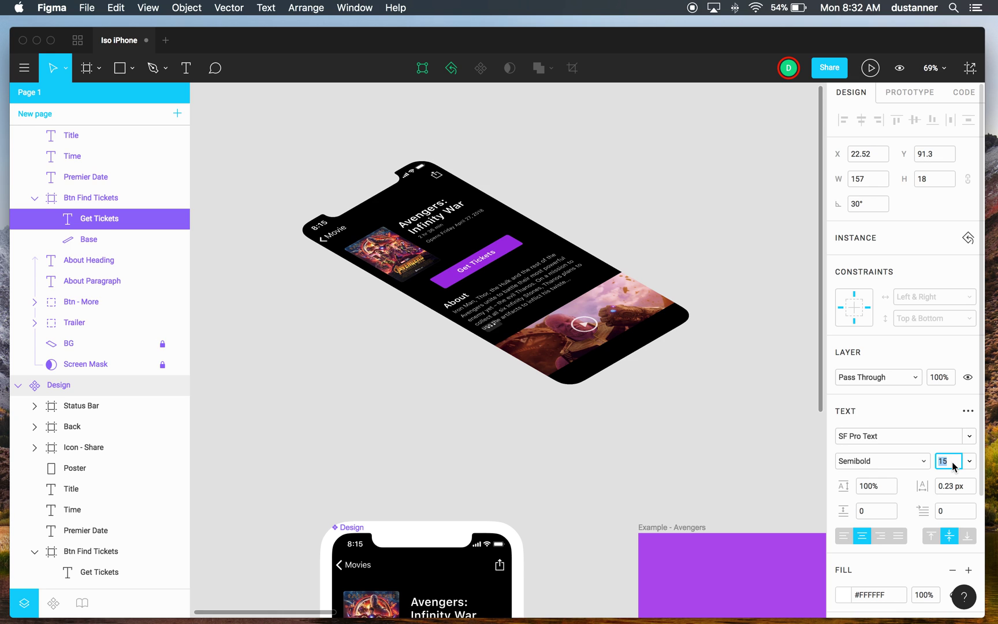
pyautogui.click(459, 301)
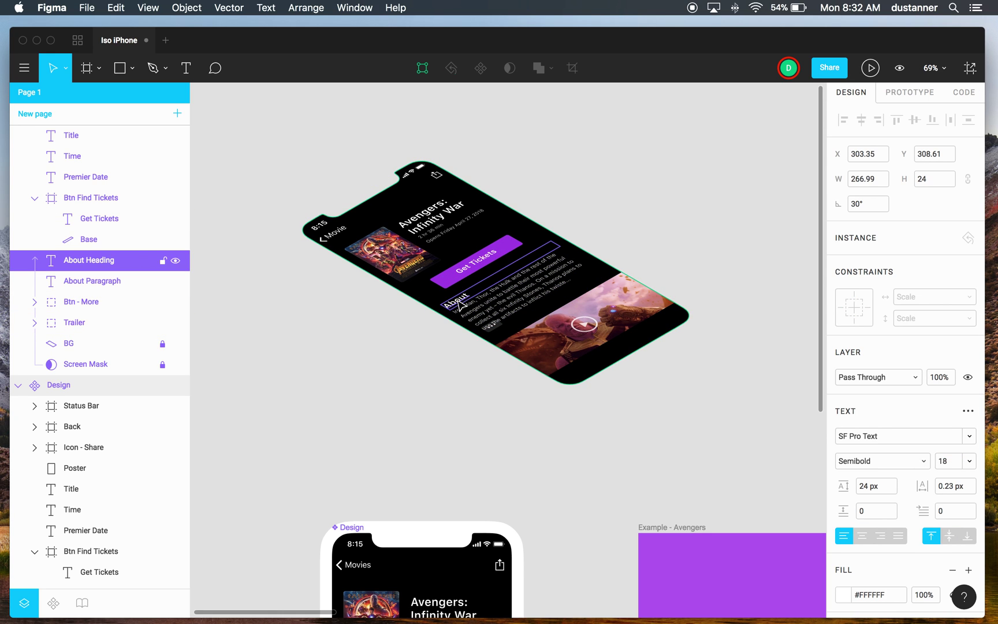
pyautogui.click(947, 461)
pyautogui.press('Down')
pyautogui.press('Down')
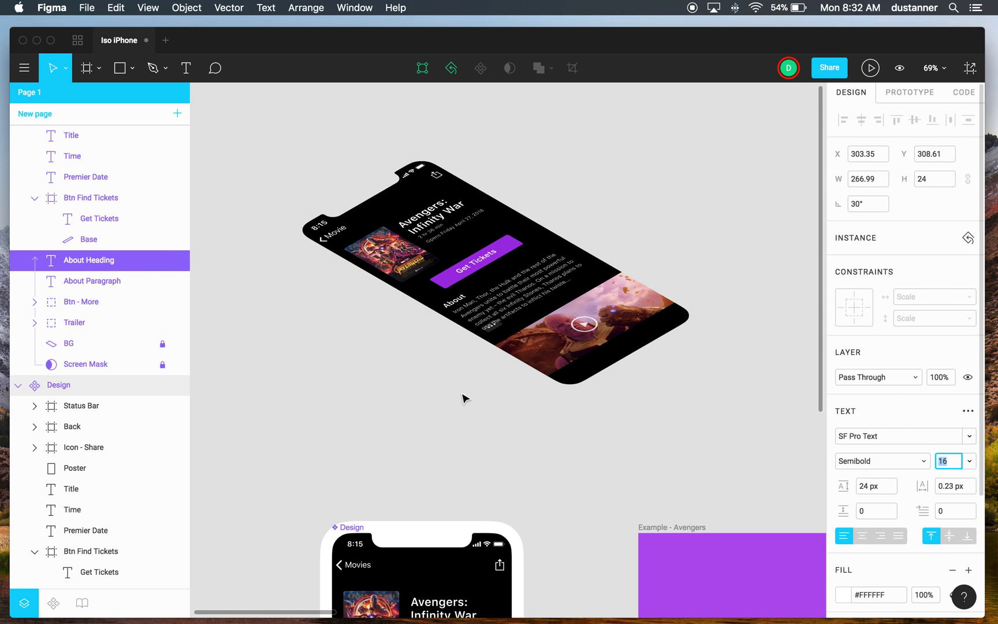
pyautogui.click(574, 318)
pyautogui.click(950, 462)
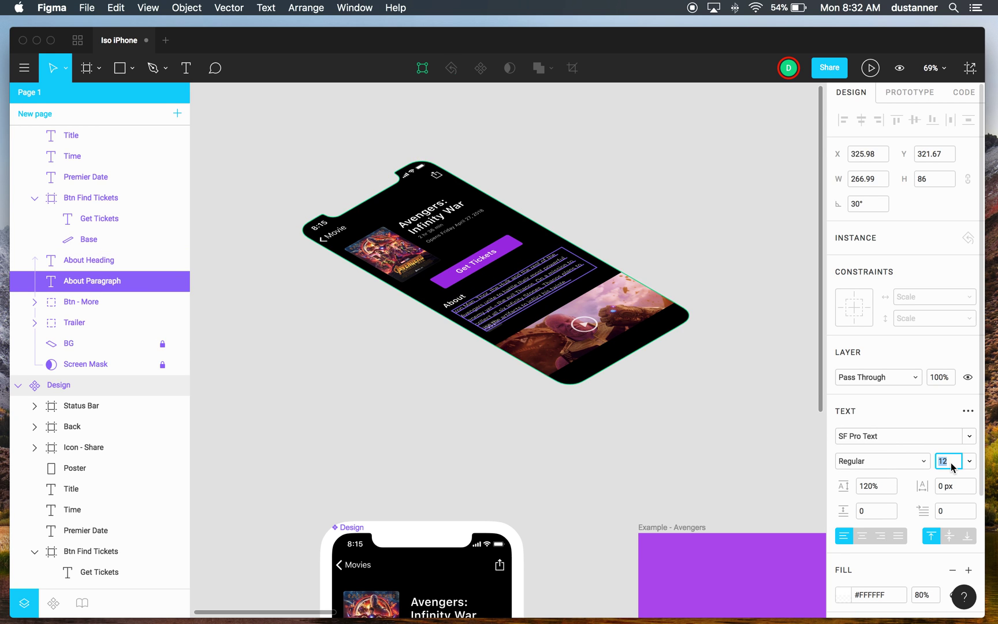
pyautogui.press('Down')
# Zoom in on the Get Tickets button to check the resized text
pyautogui.click(608, 225)
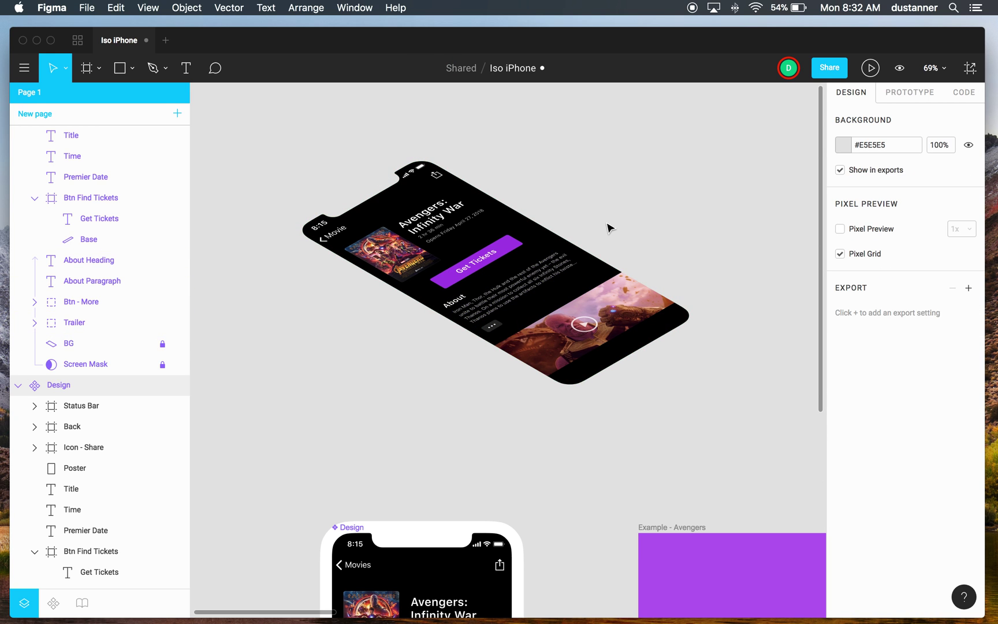
pyautogui.press('z')
pyautogui.click(480, 267)
pyautogui.click(480, 267)
# Zoom out to 35% beside the flat Design master and Avengers mockup, then select the isometric instance
pyautogui.keyDown('alt'); pyautogui.click(630, 293); pyautogui.keyUp('alt')
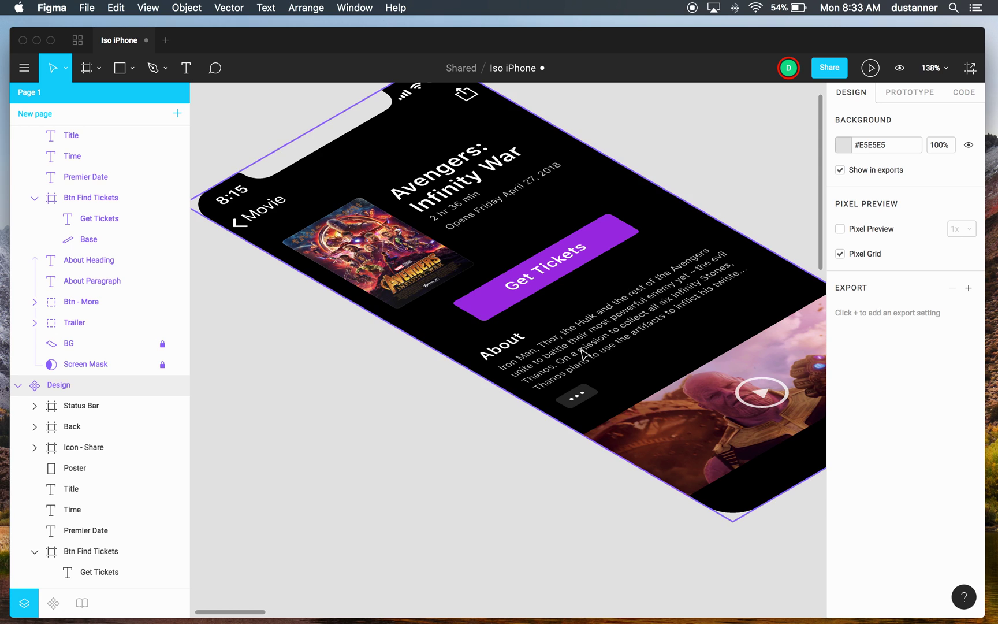
pyautogui.scroll(-5, 582, 337)
pyautogui.hscroll(3, 604, 326)
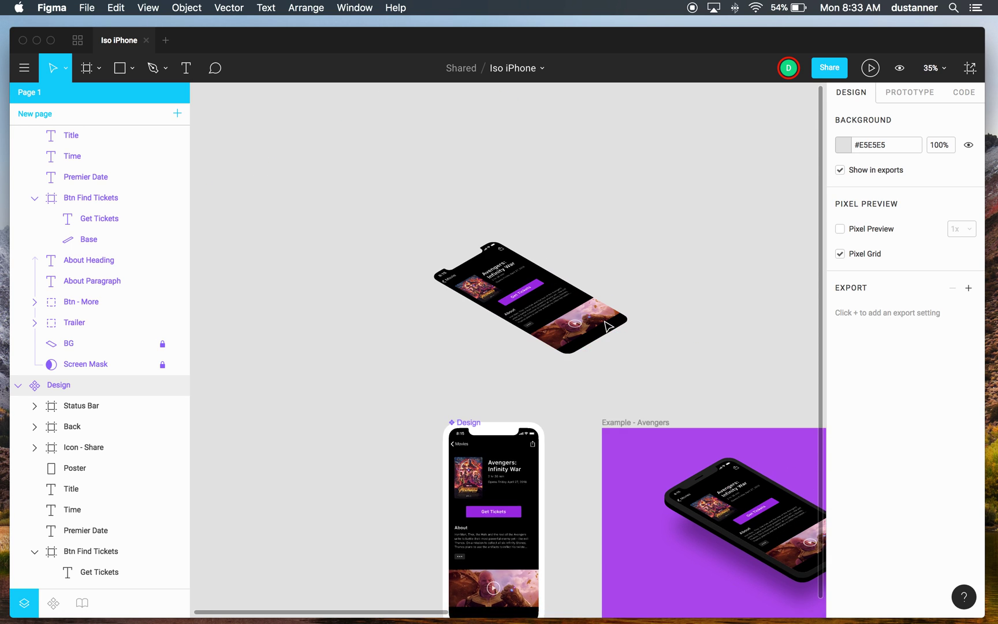
pyautogui.hscroll(5, 513, 313)
pyautogui.scroll(-3, 512, 312)
pyautogui.hscroll(-2, 512, 313)
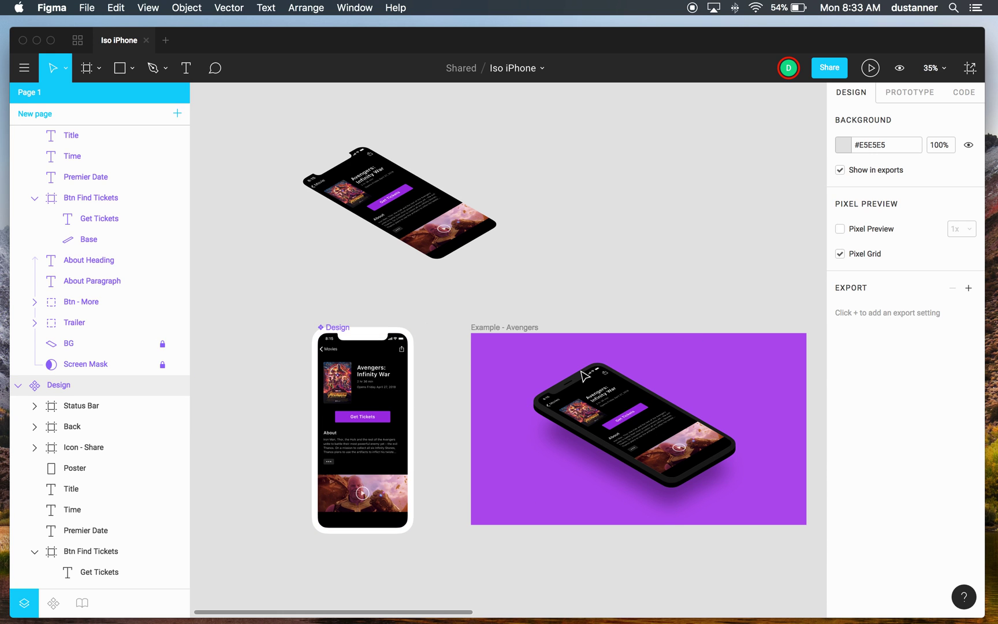
pyautogui.scroll(3, 557, 212)
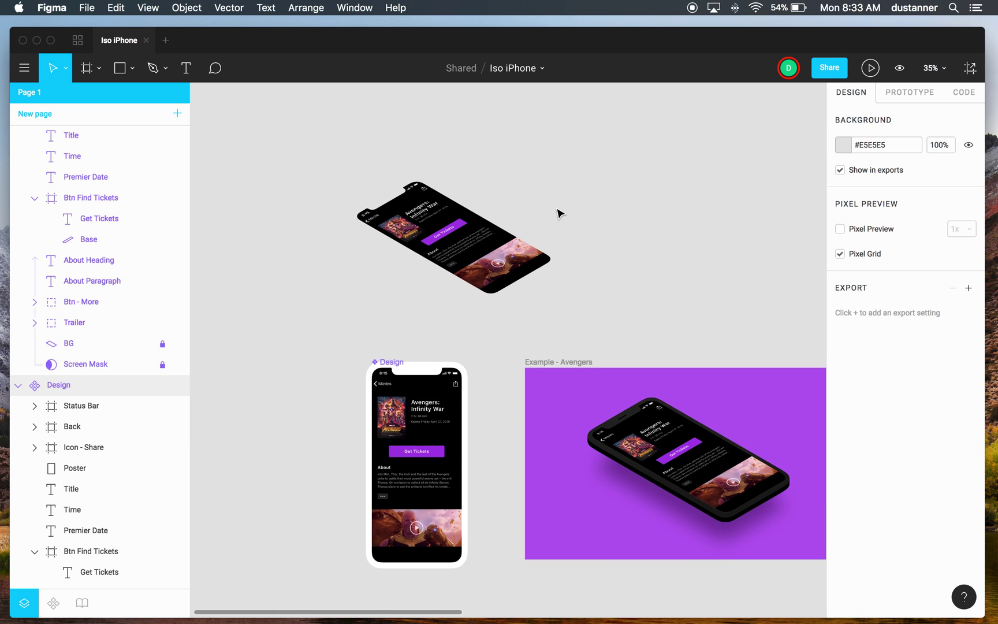
pyautogui.click(469, 235)
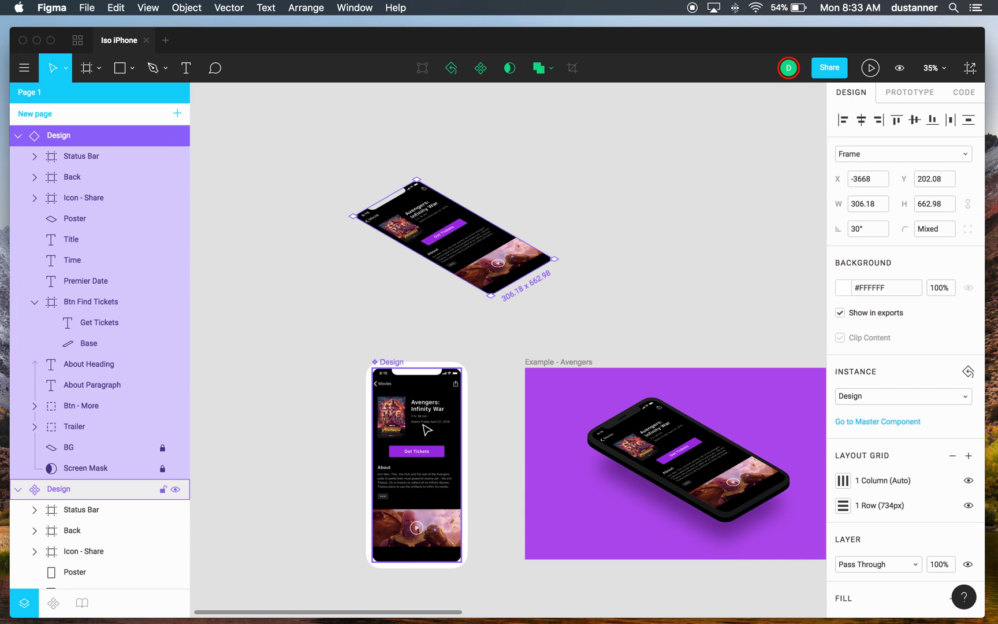
pyautogui.hscroll(5, 704, 467)
pyautogui.scroll(-1, 704, 468)
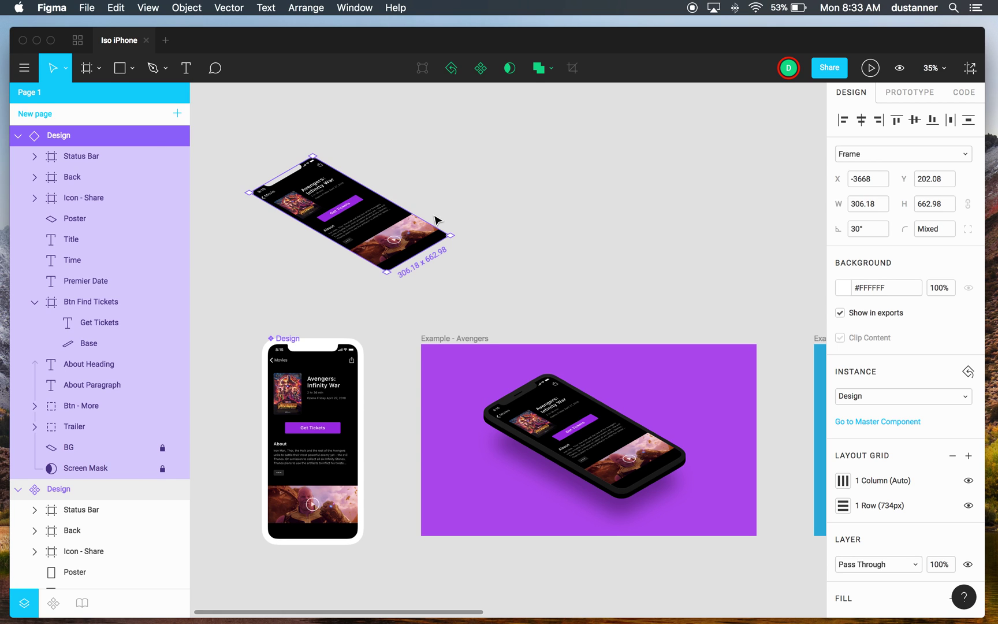
pyautogui.click(520, 203)
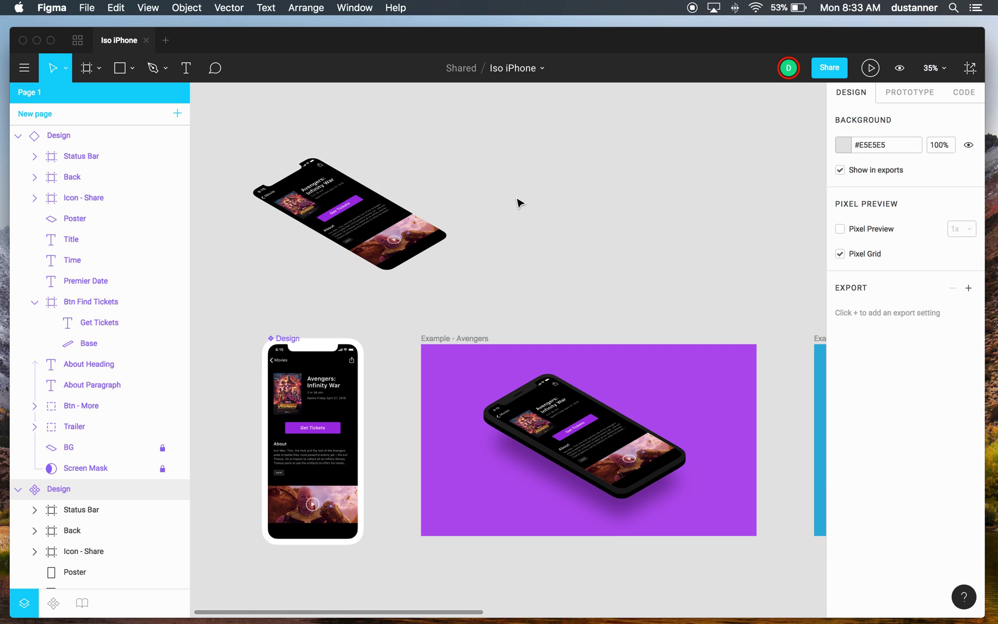
pyautogui.hscroll(-2, 519, 202)
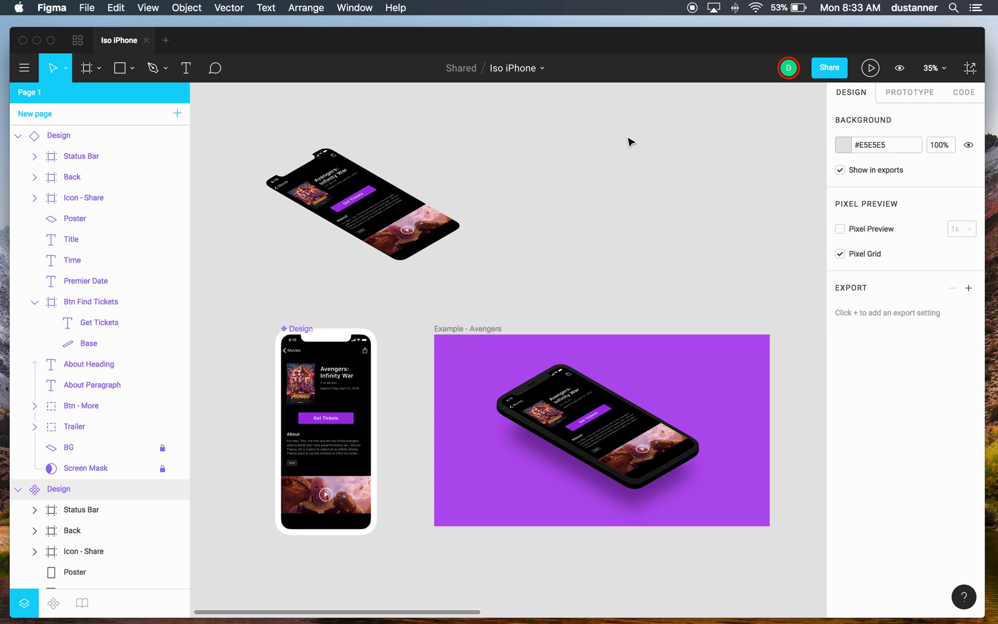